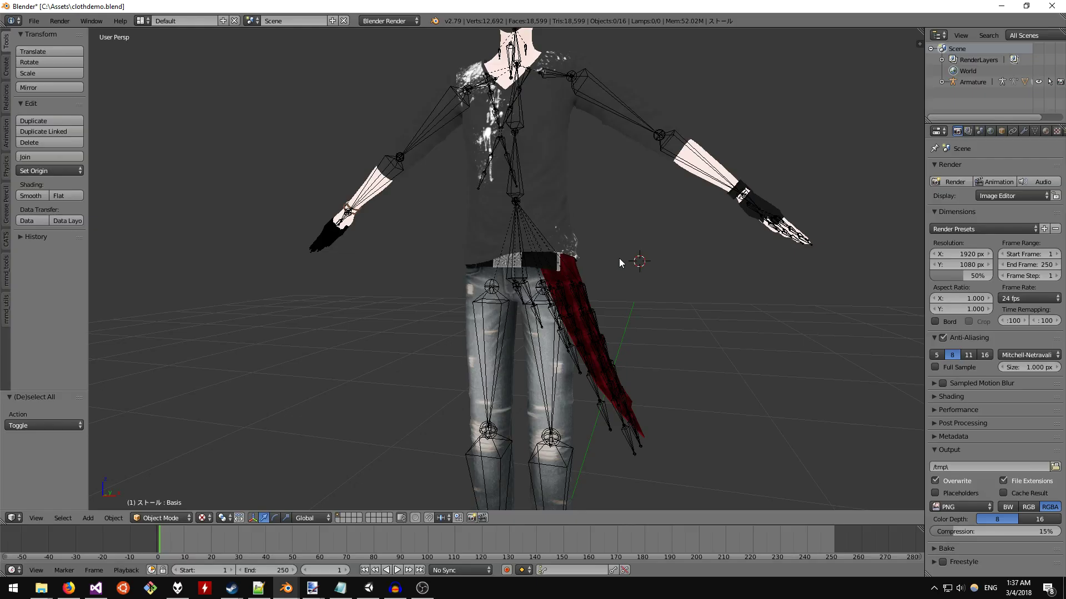
Examine how the red plaid cloth mesh at the hip is separate from the neighbouring shirt and jeans meshes
right_click(574, 266)
right_click(604, 267)
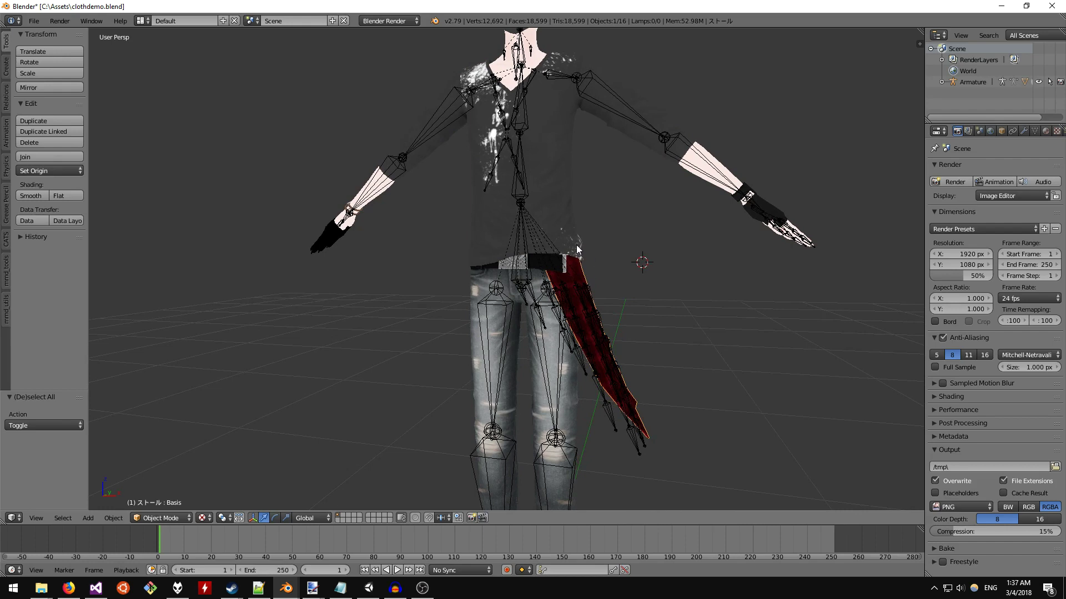
right_click(578, 258)
right_click(579, 266)
middle_drag(614, 251, 607, 278)
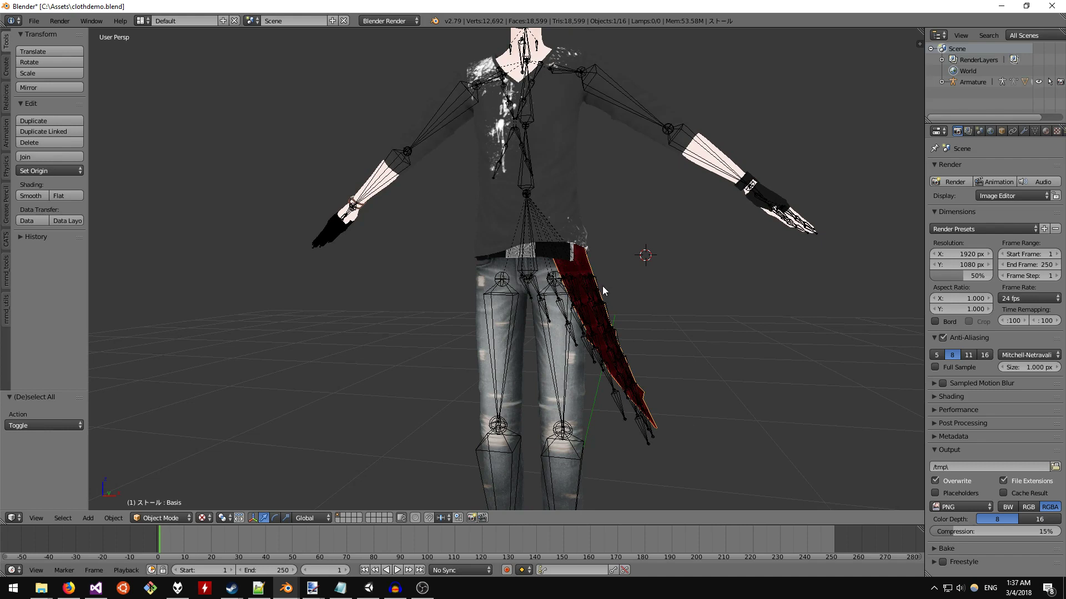
mouse_move(604, 284)
middle_down()
mouse_move(599, 263)
mouse_move(604, 271)
middle_up()
right_click(584, 240)
right_click(588, 261)
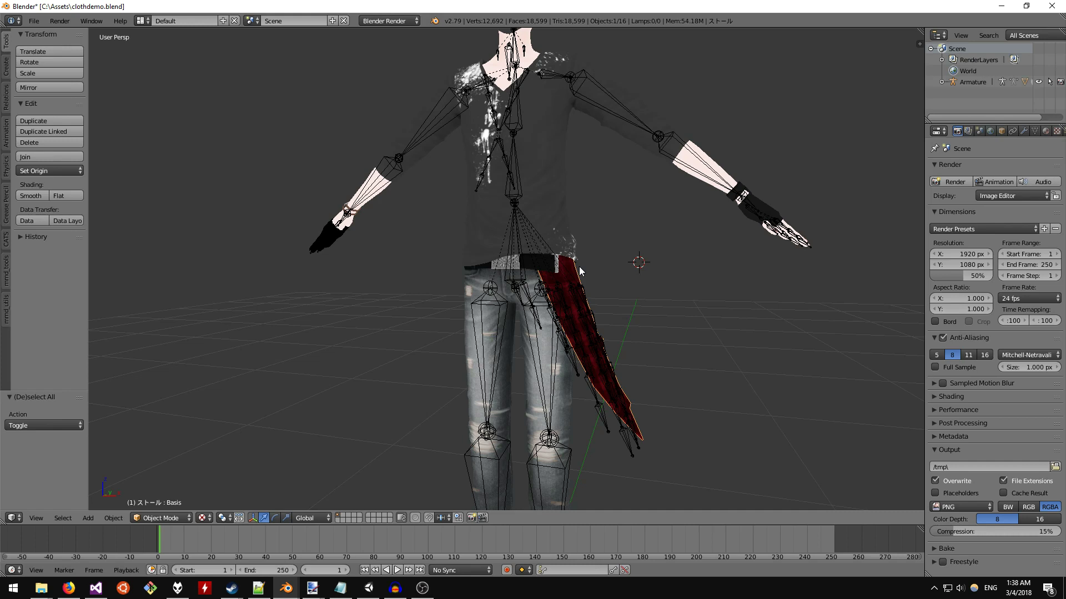
middle_drag(579, 265, 587, 268)
right_click(563, 221)
right_click(571, 261)
middle_drag(585, 259, 586, 260)
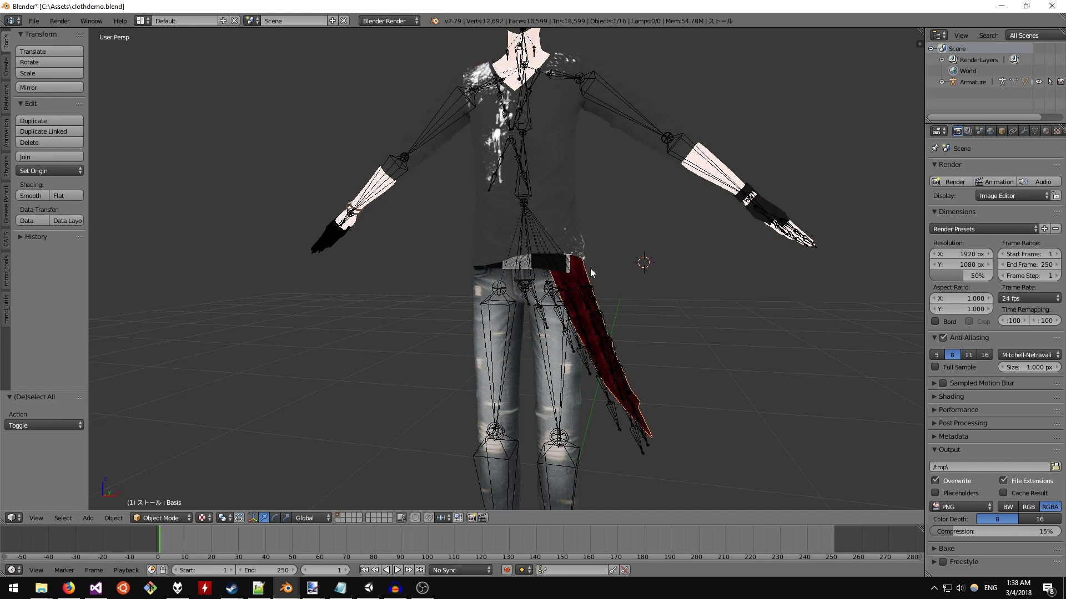
right_click(573, 235)
right_click(548, 274)
right_click(539, 267)
right_click(538, 276)
Enter Edit Mode on the red plaid cloth mesh with all its vertices selected
right_click(578, 270)
key(Tab)
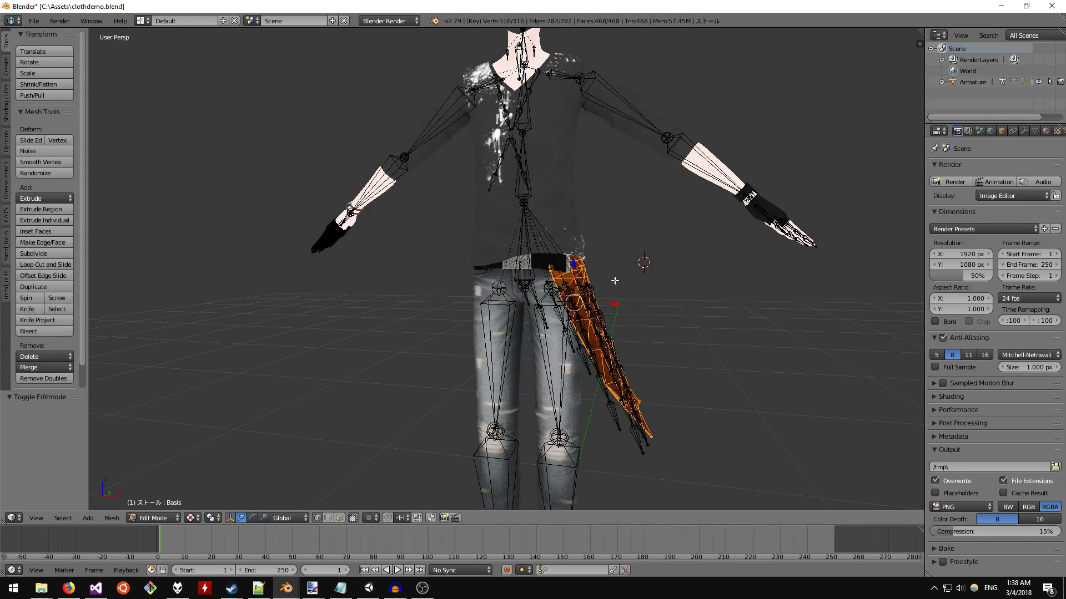
key(a)
key(a)
middle_drag(616, 280, 646, 291)
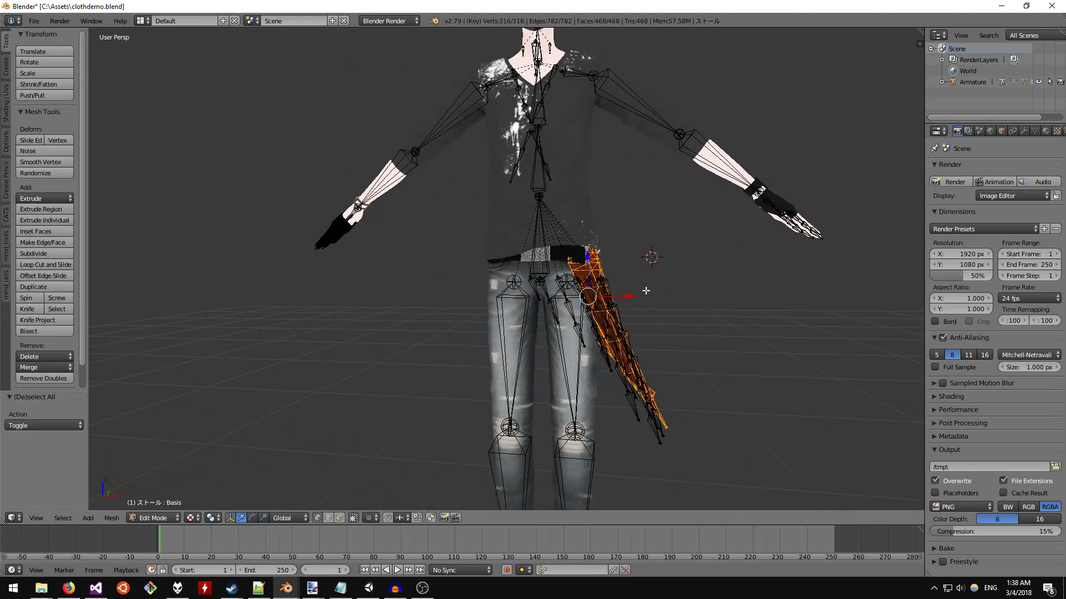
Add a vertex group named "cloth" and assign the selected vertices to it
click(1034, 131)
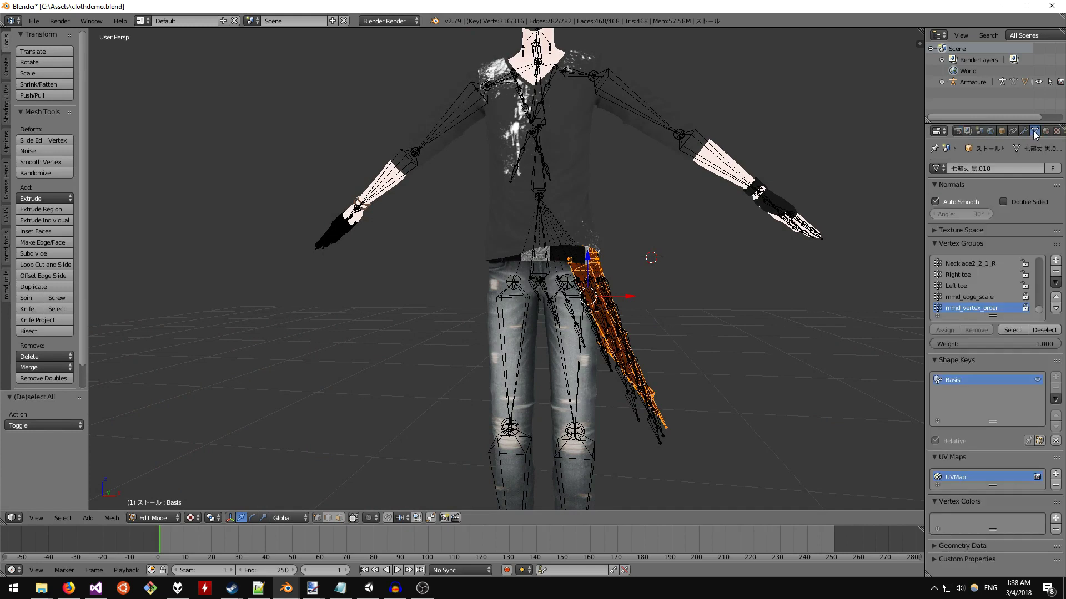
click(1055, 260)
double_click(965, 308)
text(cloth)
key(Return)
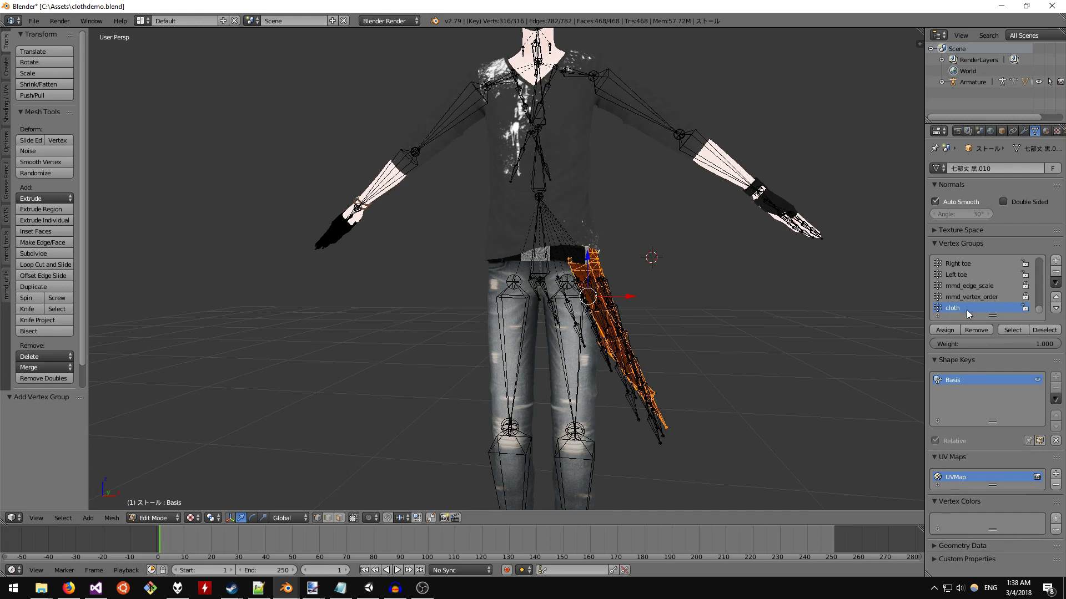
Return to Object Mode and join all the model's meshes into one with CATS
key(Tab)
click(6, 239)
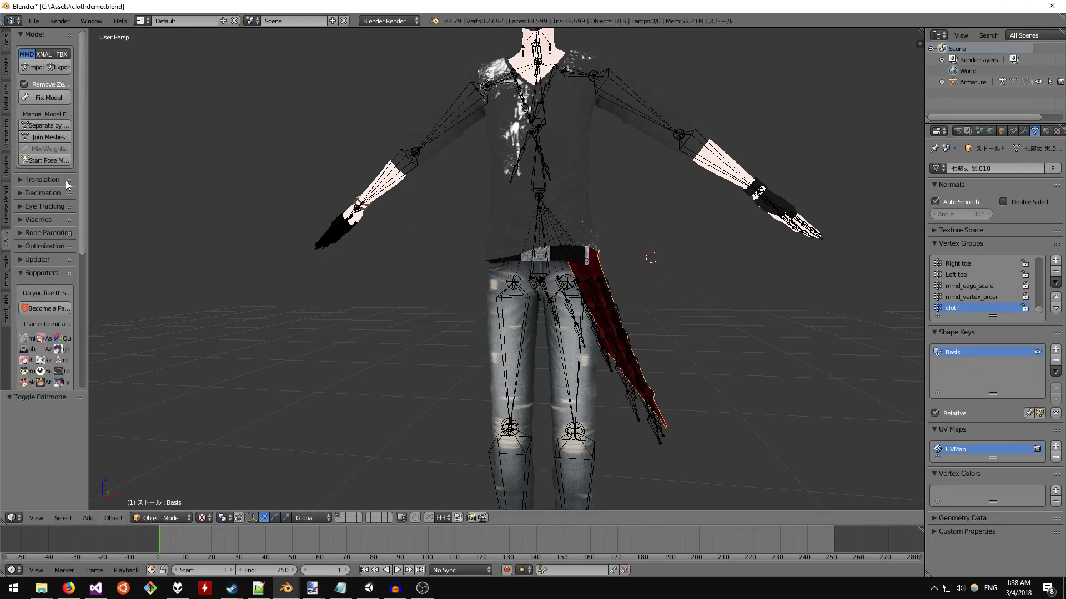
click(58, 137)
Select only the vertices of the "cloth" vertex group on the joined body mesh in Edit Mode
middle_drag(605, 301, 489, 279)
right_click(471, 270)
right_click(470, 270)
middle_drag(447, 250, 482, 247)
key(Tab)
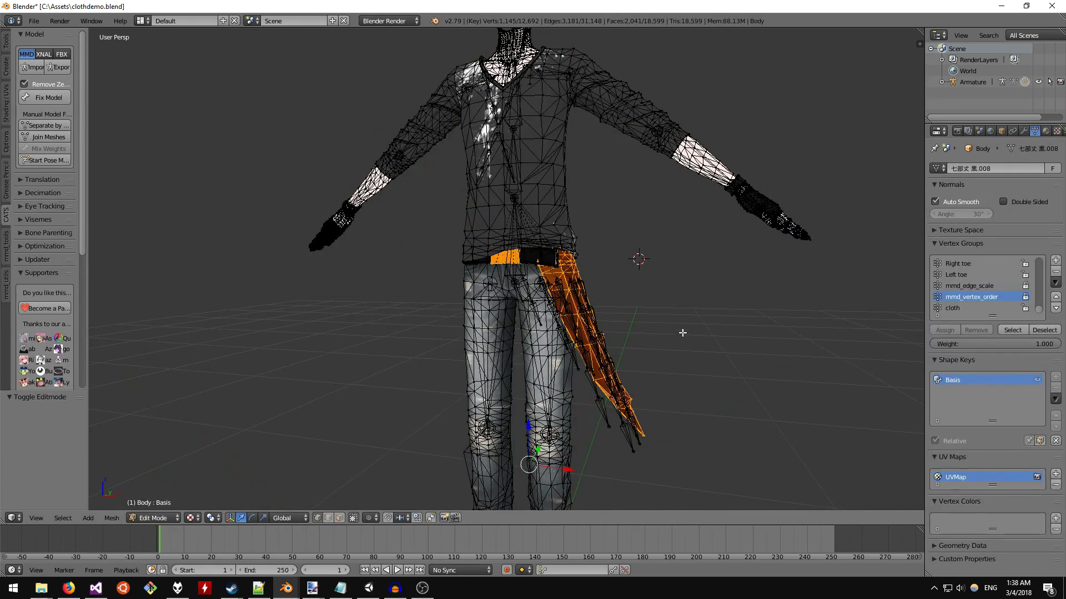
key(a)
click(982, 308)
click(1014, 330)
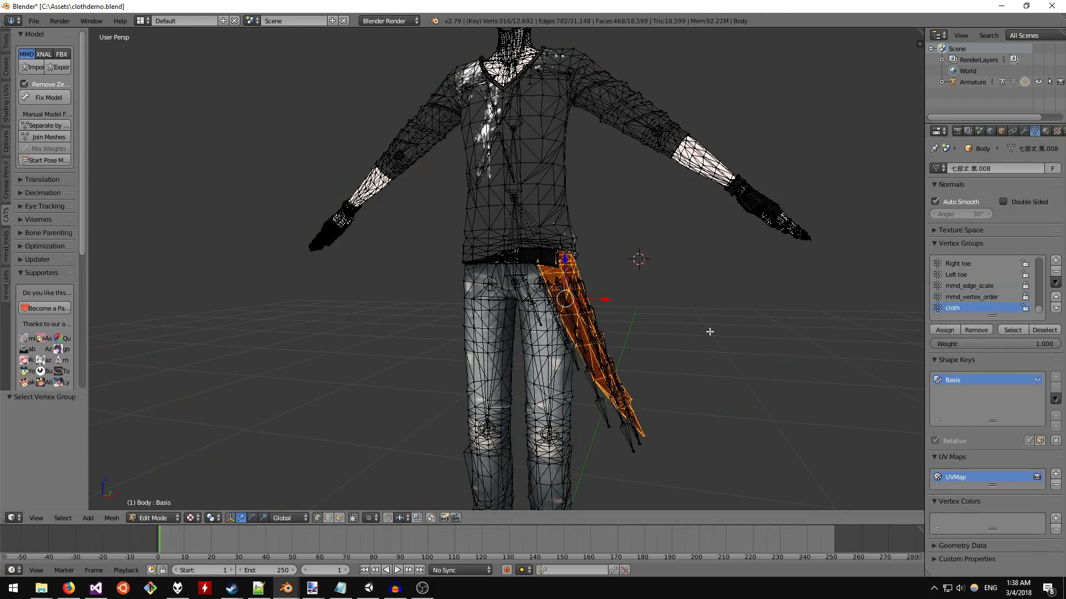
Separate the selected cloth vertices into their own mesh and return to Object Mode
key(space)
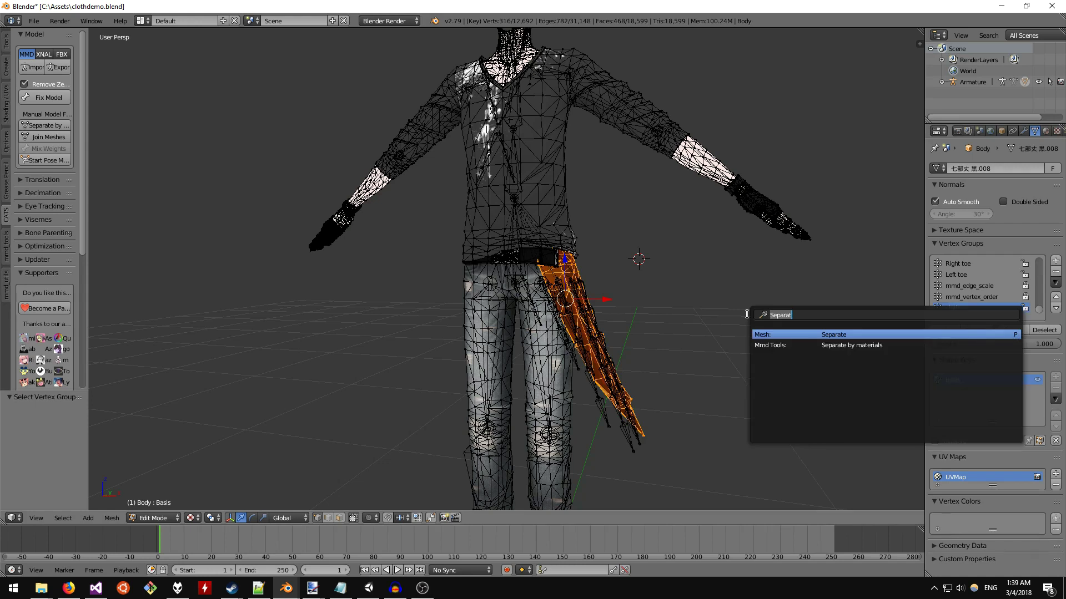
key(BackSpace)
text(sepa)
key(Return)
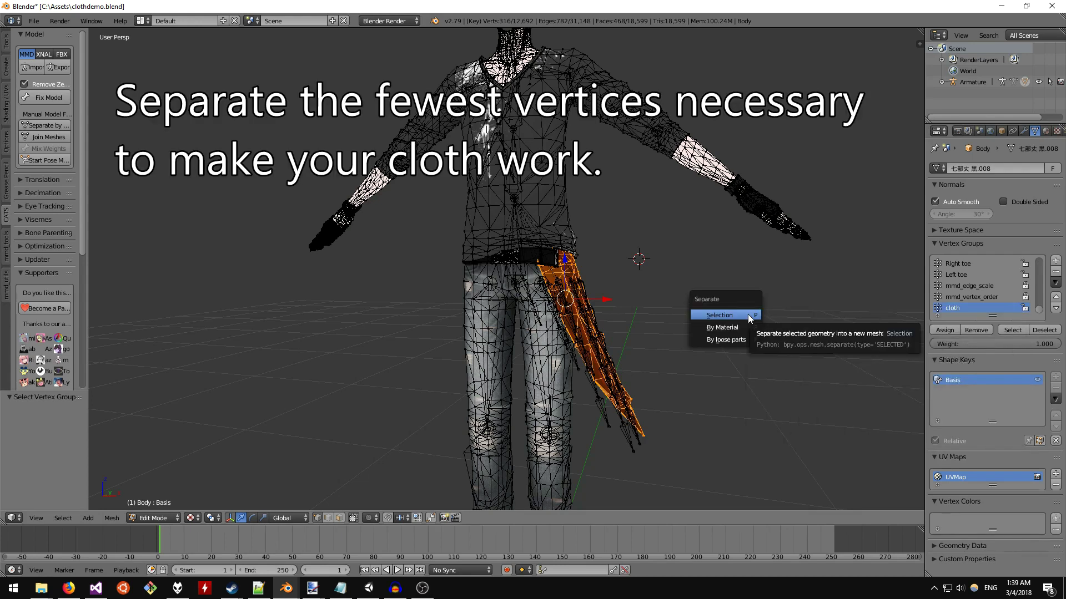
click(750, 318)
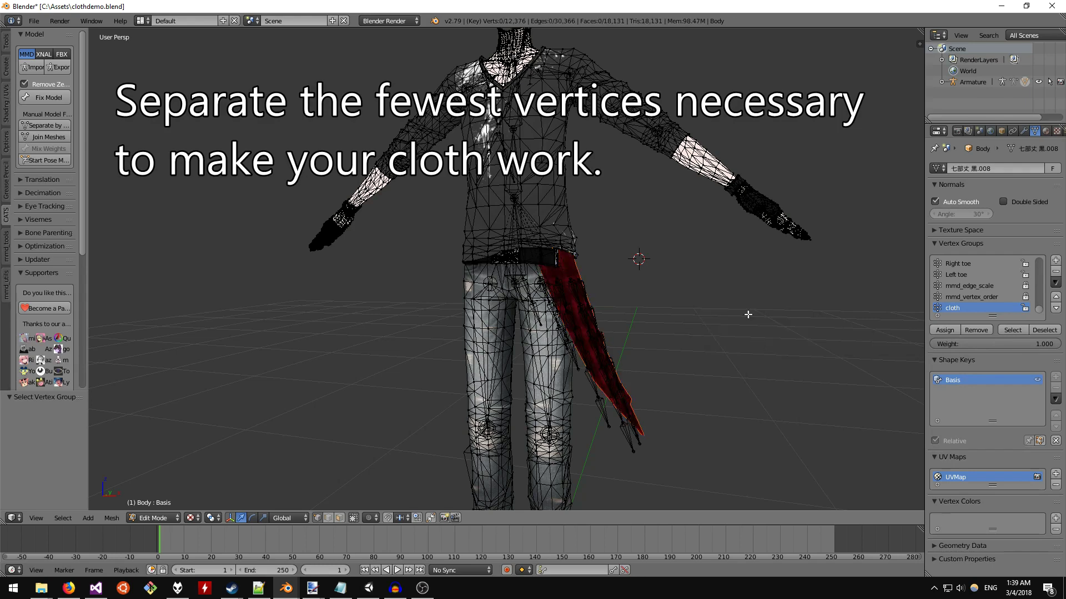
key(Tab)
Check the separation by selecting the red cloth mesh and the body mesh individually
right_click(567, 268)
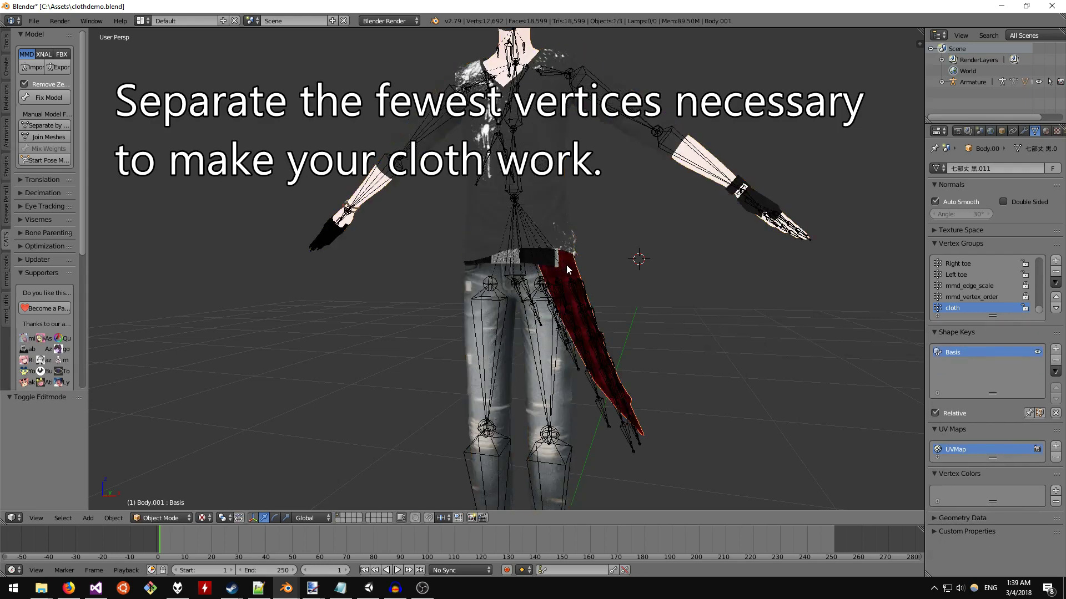
mouse_move(662, 279)
middle_down()
mouse_move(644, 287)
mouse_move(668, 278)
mouse_move(644, 268)
middle_up()
right_click(548, 222)
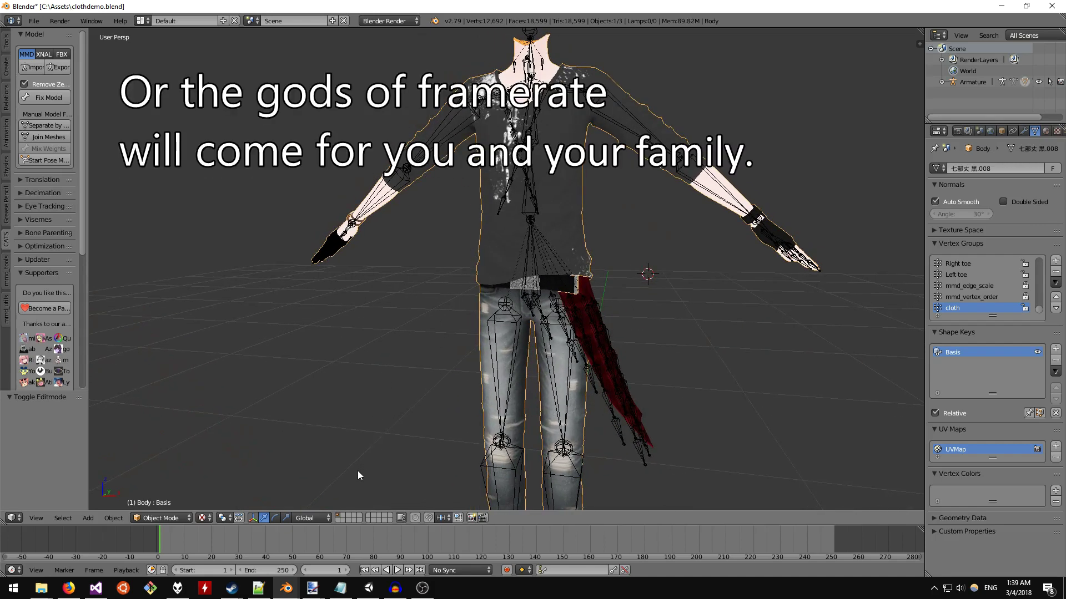
Switch to Unity and inspect the Body mesh under the clothdemo object
click(366, 591)
alt+drag(434, 318, 313, 246)
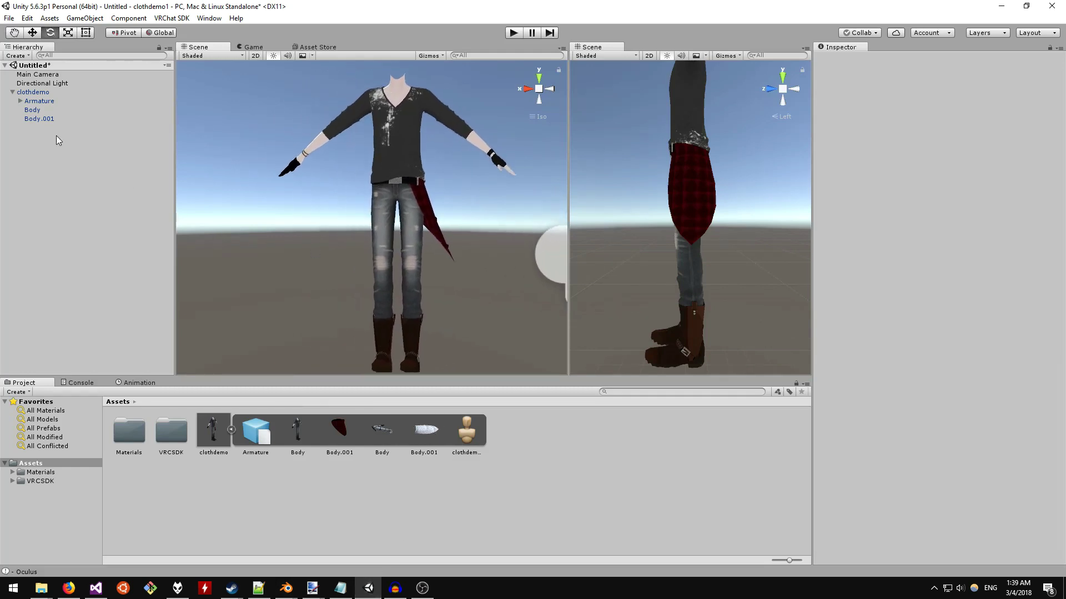
click(41, 111)
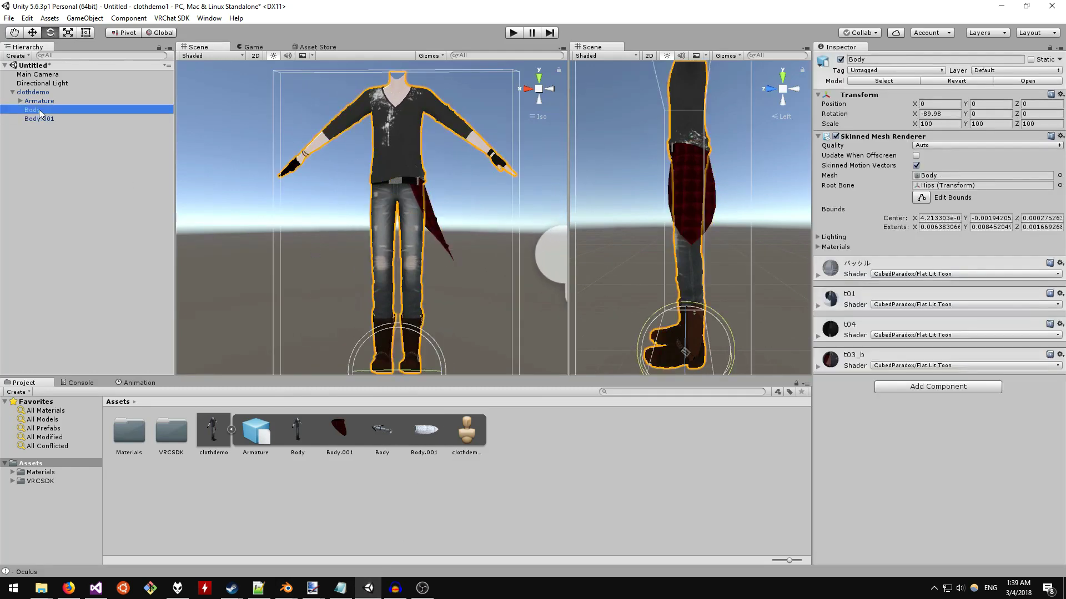
Add a Cloth component to the Body.001 object
click(40, 119)
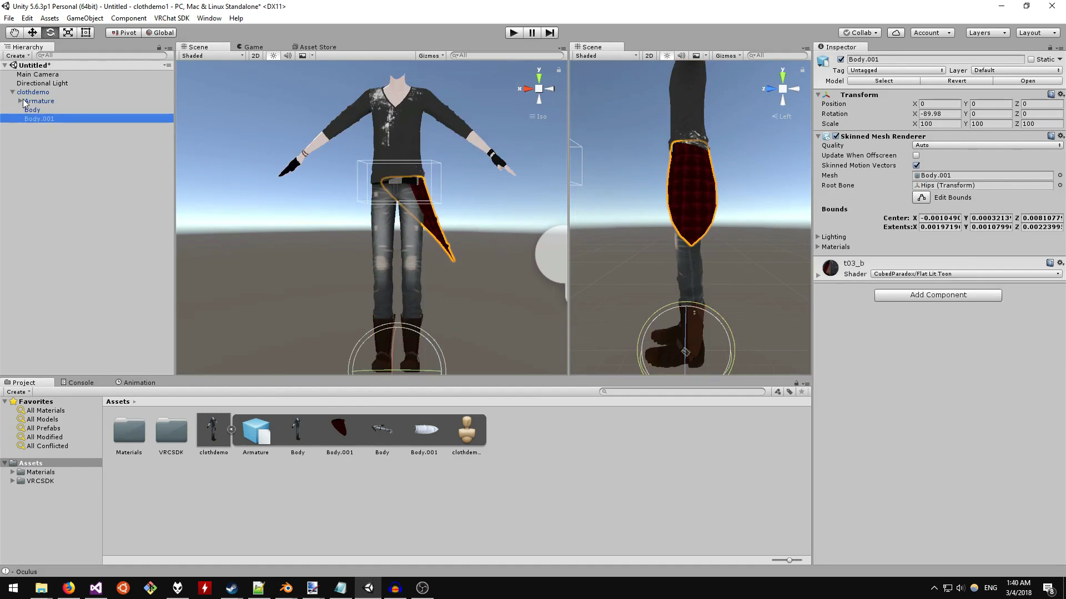
click(910, 297)
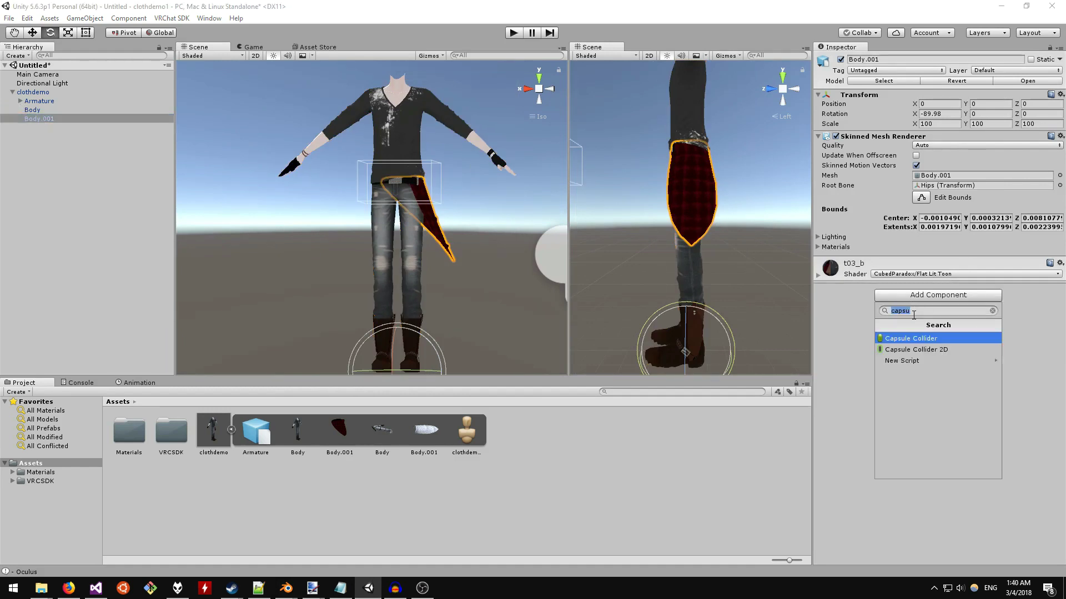
text(clo)
key(Return)
Set the Cloth component's Stretching Stiffness to 0.8 and its Damping to 0.5
click(929, 284)
double_click(930, 283)
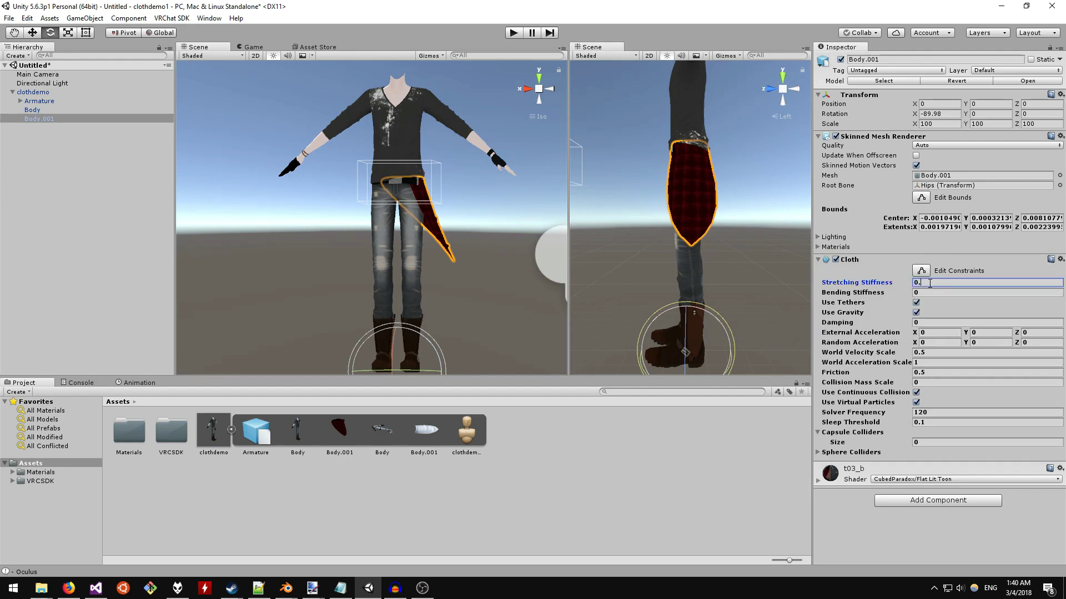
key(Tab)
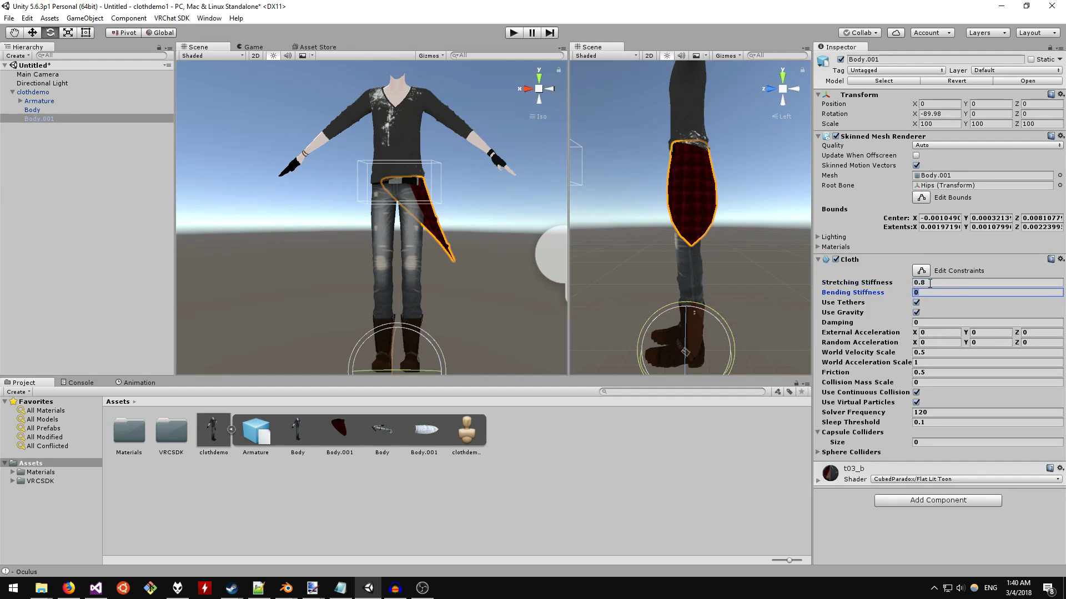
click(931, 322)
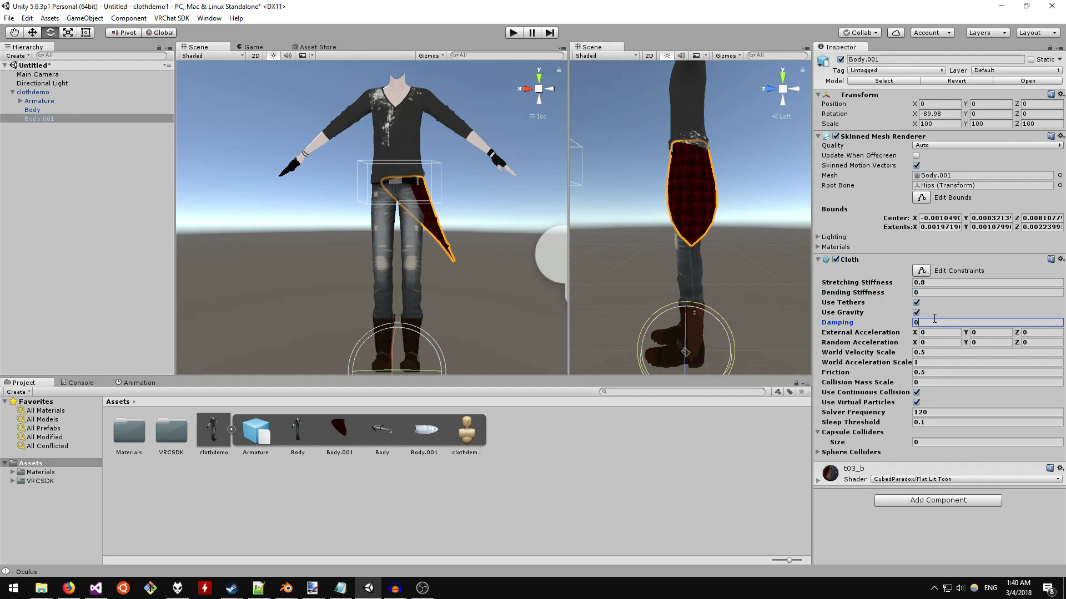
Set the cloth's World Acceleration Scale to 0.5 and World Velocity Scale to 0.4
click(918, 361)
text(.5)
click(925, 354)
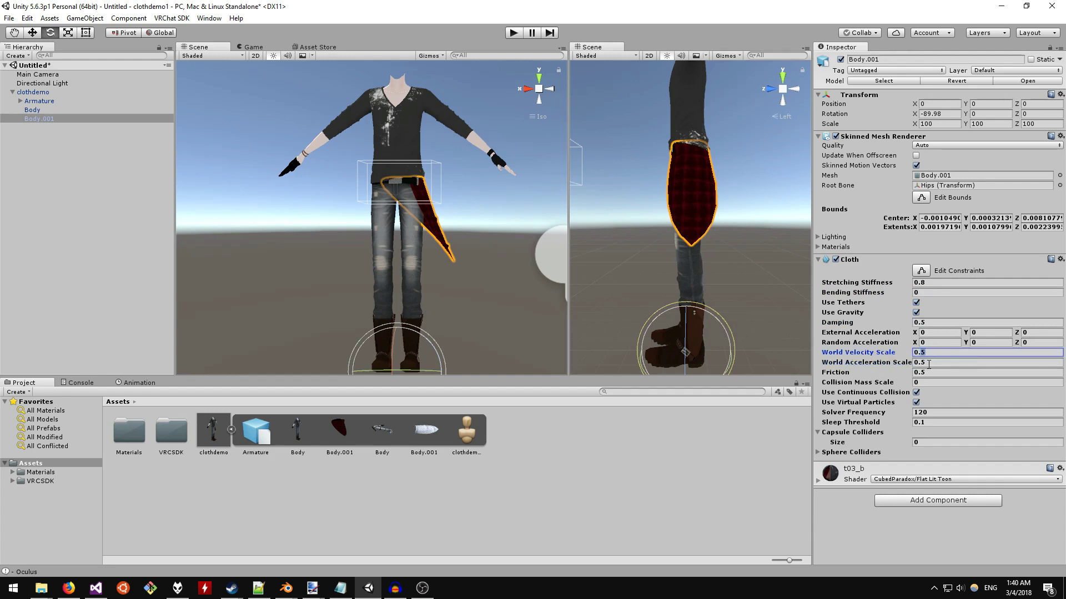
drag(918, 363, 935, 364)
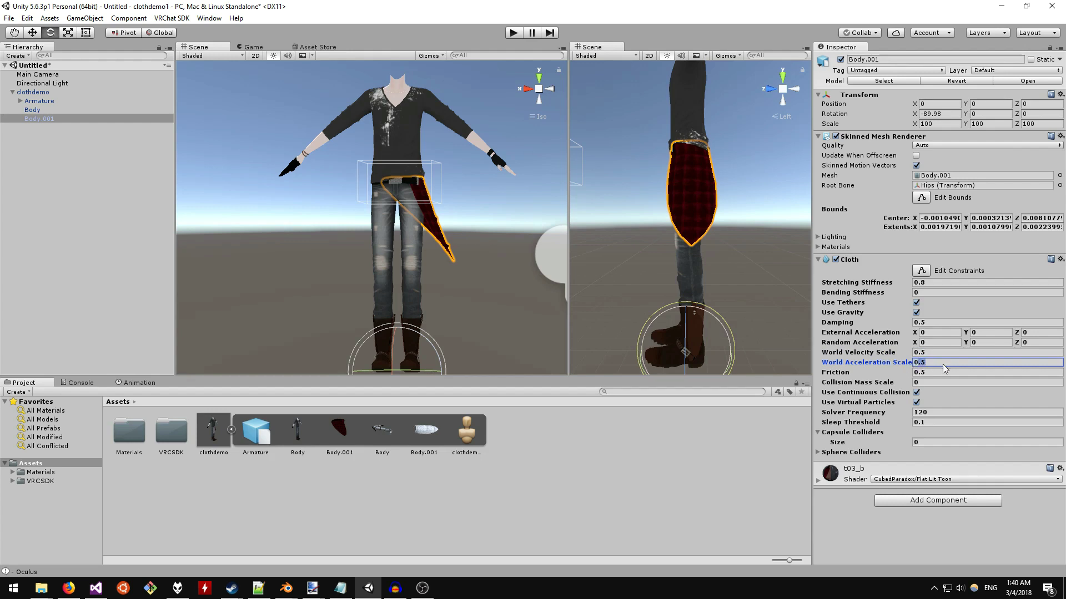
click(924, 353)
text(.4)
click(931, 364)
double_click(932, 363)
click(930, 374)
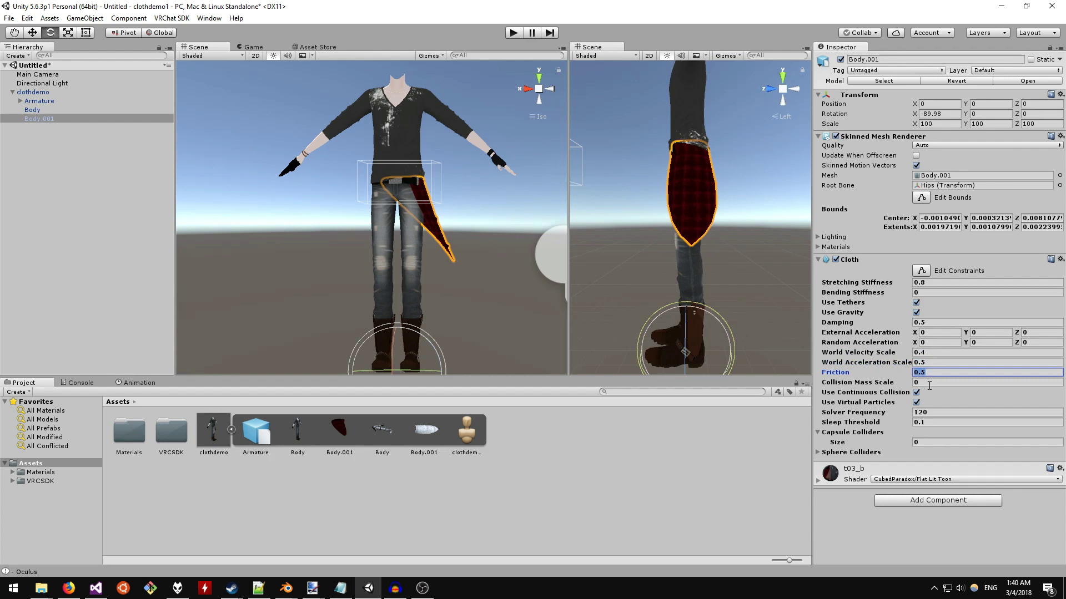
Run the scene briefly to see how the unconstrained cloth behaves, and stop it again
click(524, 294)
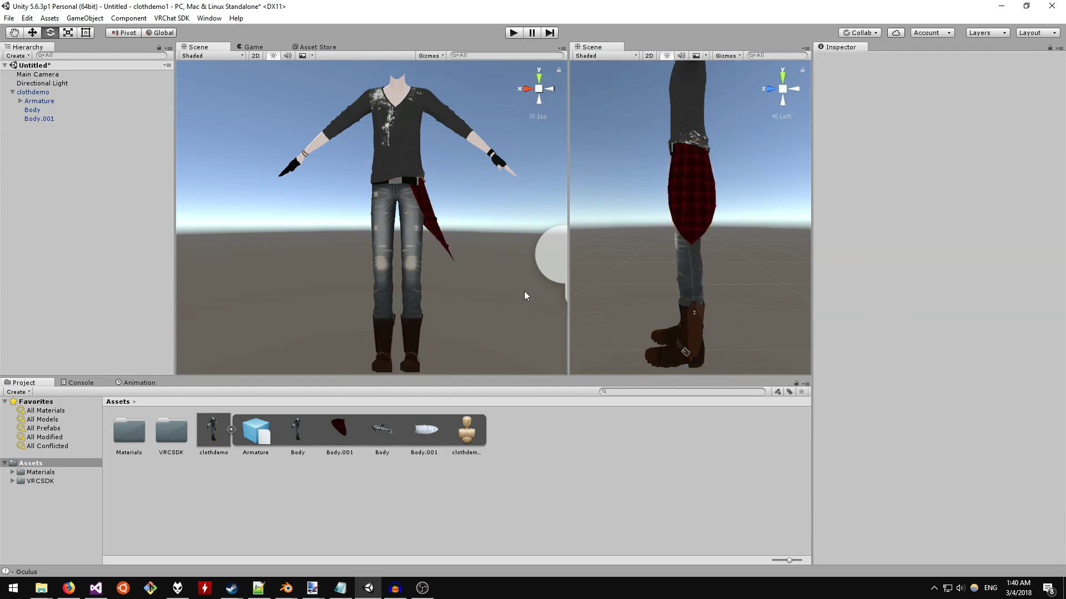
click(513, 34)
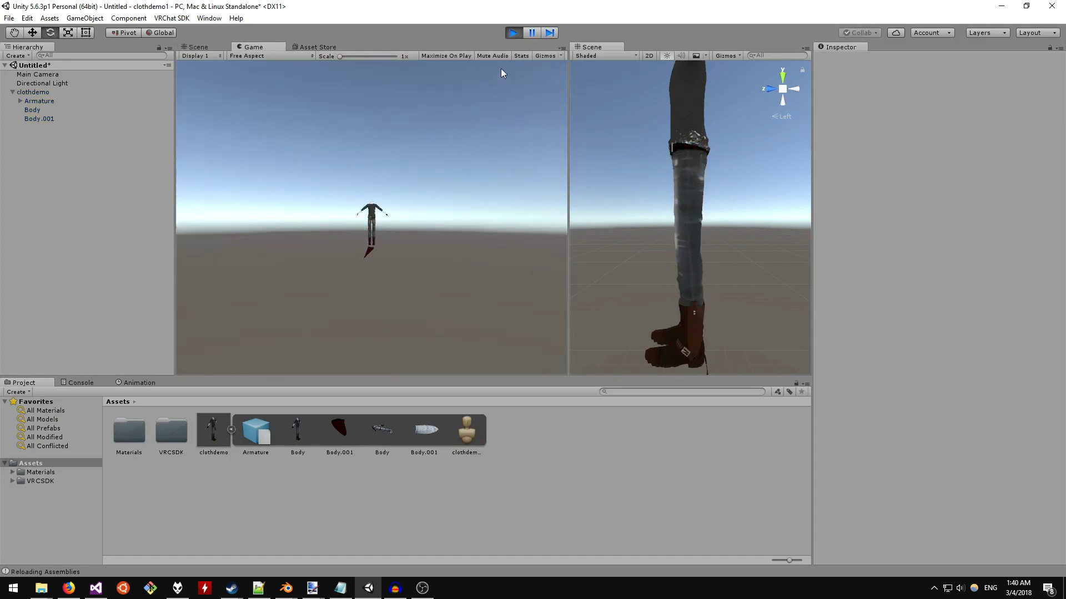
click(513, 33)
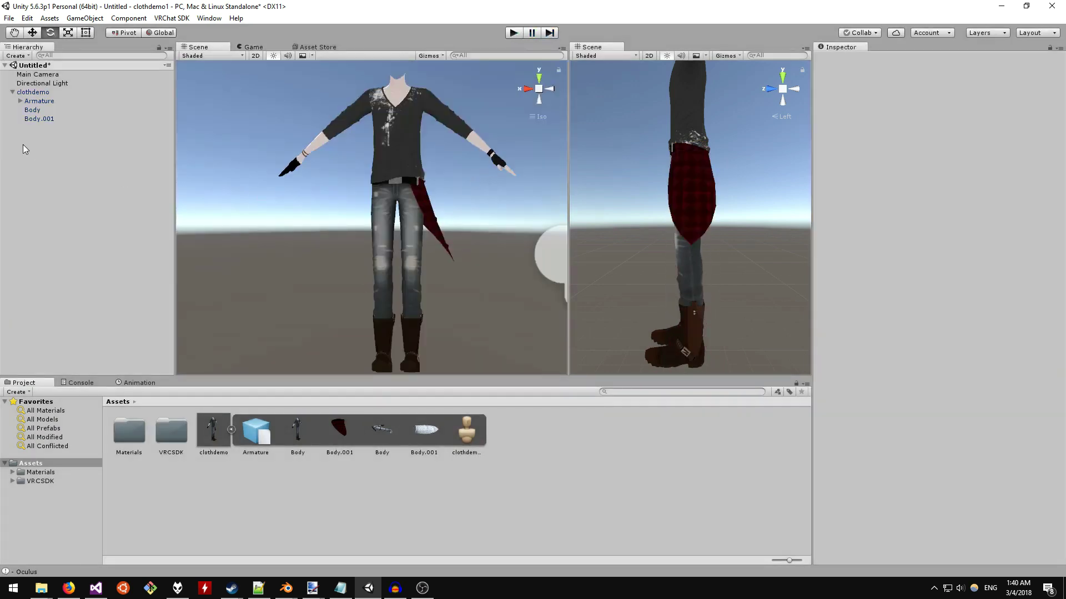
Open constraint editing for Body.001's cloth and select the upper cloth vertices along the belt line
click(38, 118)
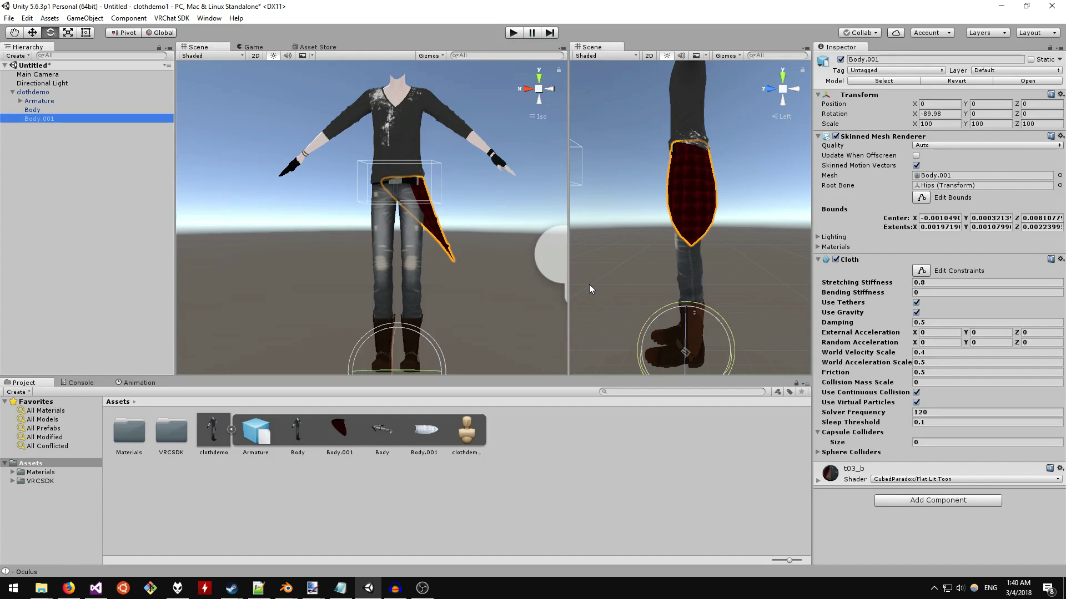
click(921, 271)
scroll(476, 239, up, 5)
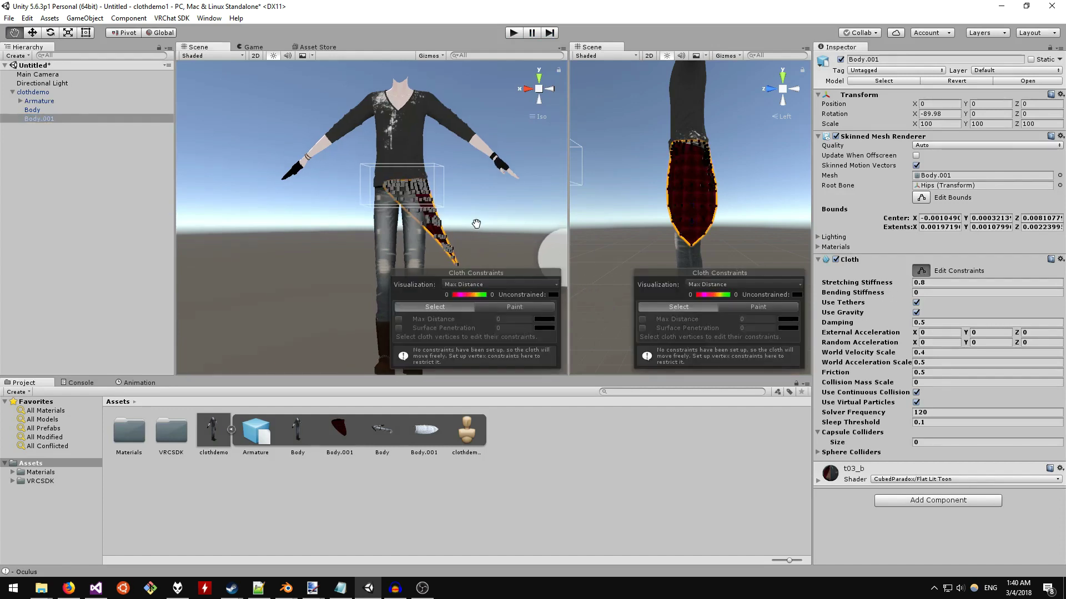
middle_drag(479, 216, 447, 189)
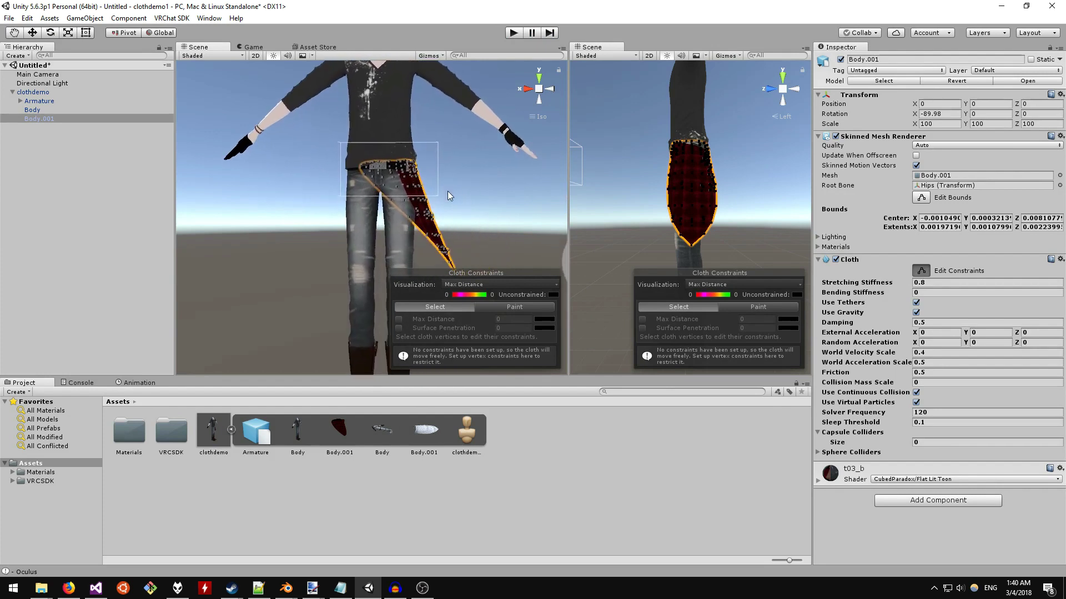
middle_drag(464, 211, 458, 189)
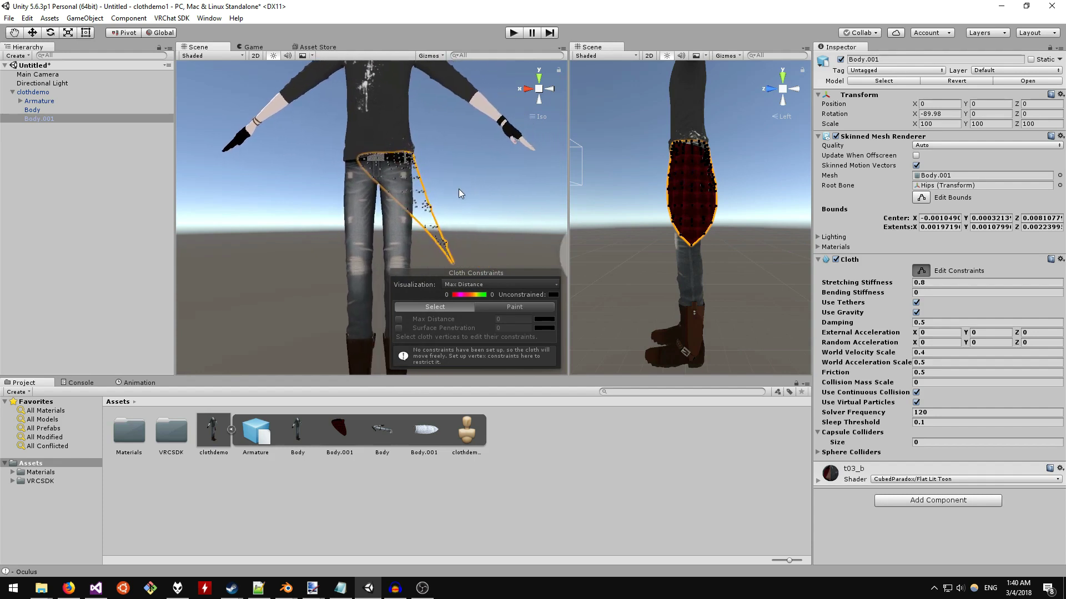
scroll(460, 192, down, 1)
drag(342, 145, 427, 193)
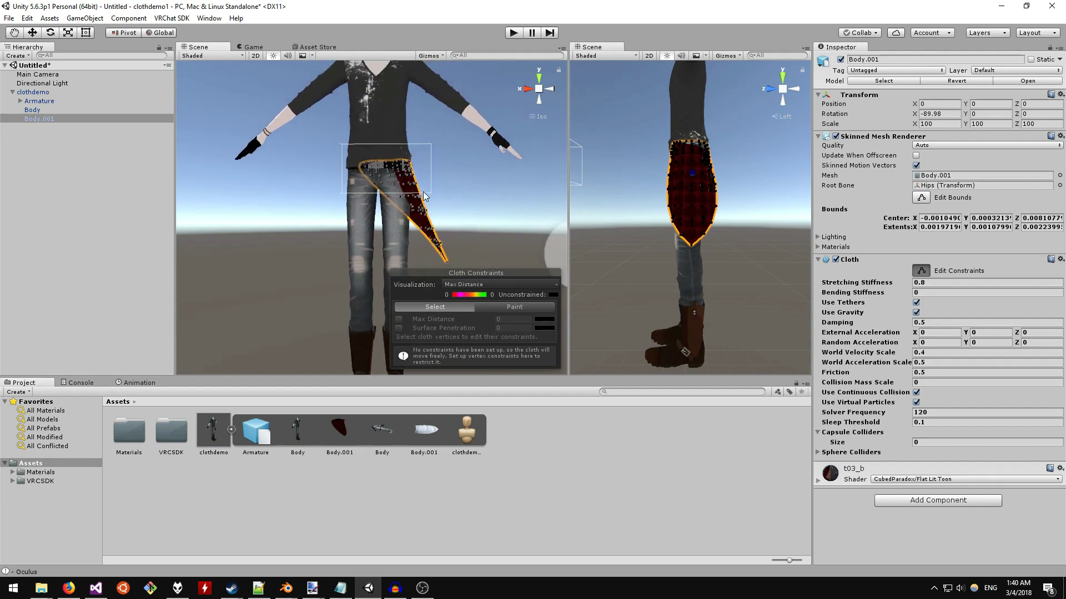
drag(340, 143, 434, 169)
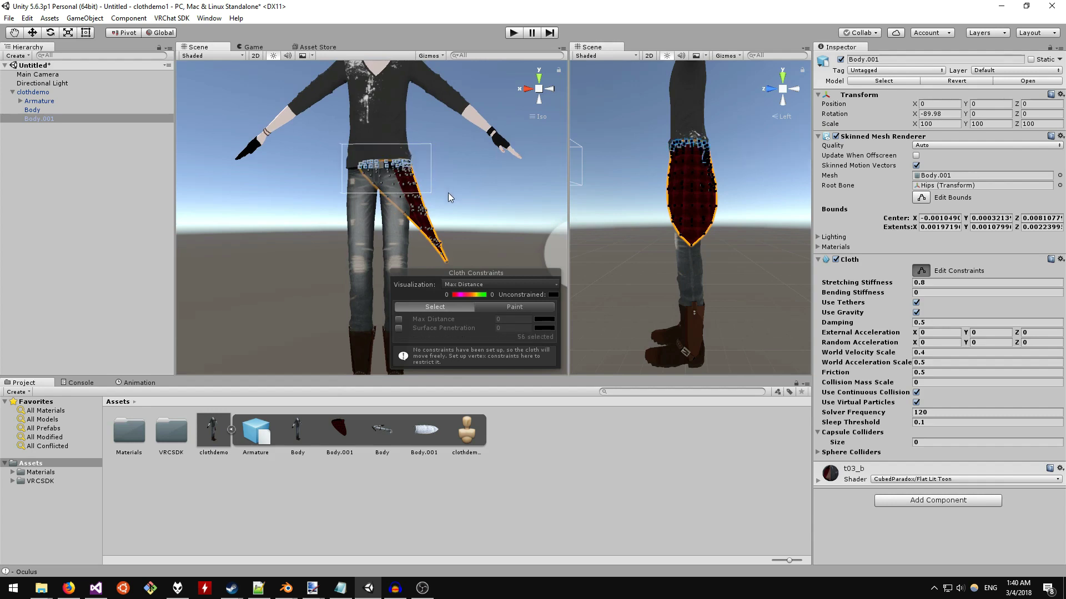
Constrain the selected belt-line cloth vertices with a Max Distance of 0 and check the Manipulate Backfaces option
click(432, 319)
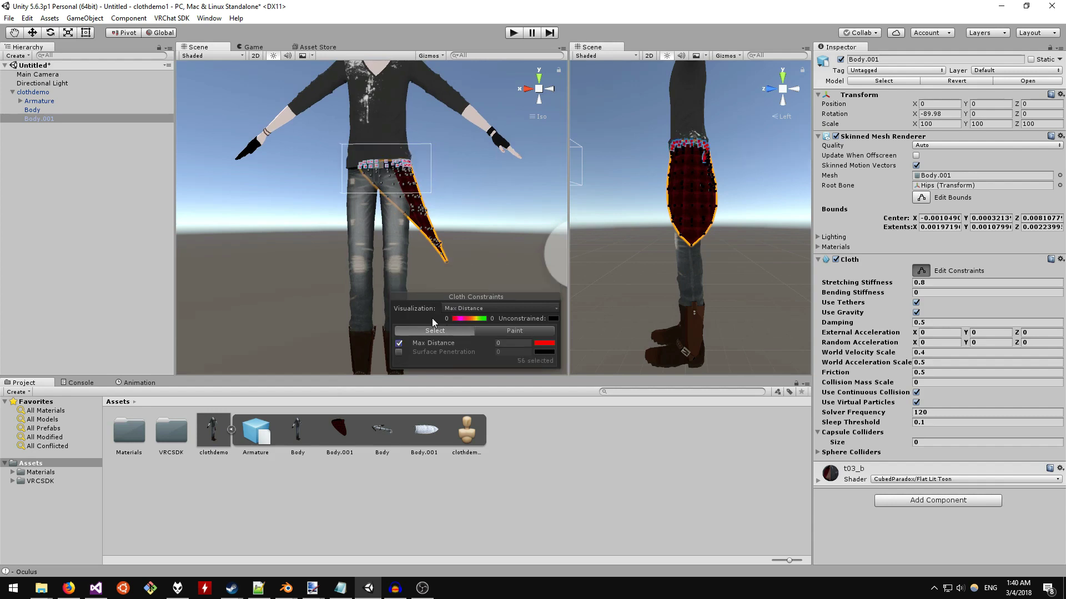
click(482, 309)
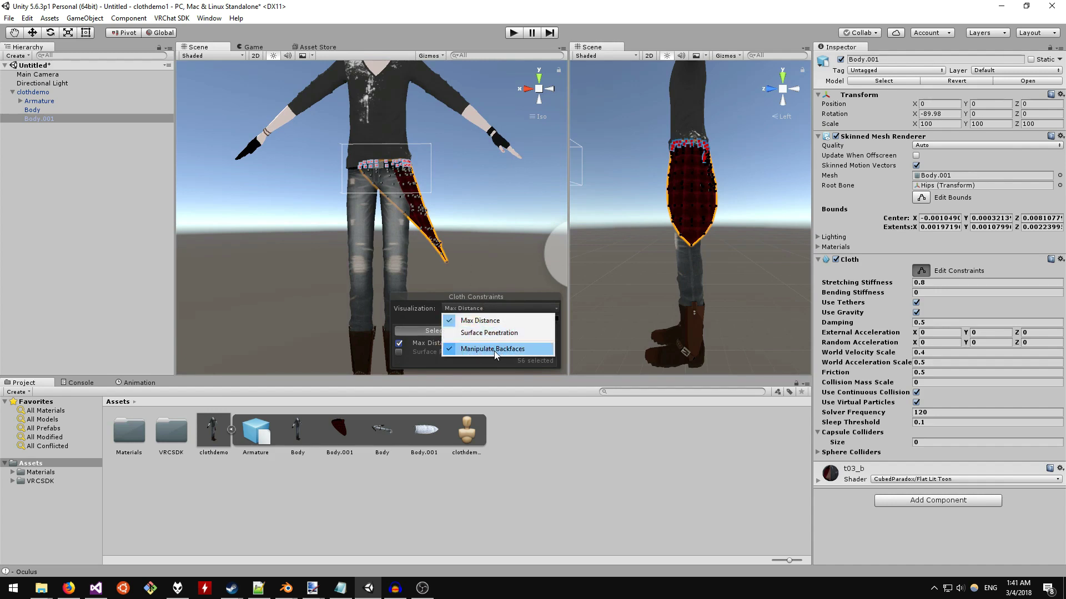
click(481, 211)
Examine the constrained vertices around the belt line from the side and front, including single vertices on the hip cloth
middle_drag(480, 208, 448, 217)
alt+drag(448, 217, 404, 219)
middle_drag(351, 226, 480, 208)
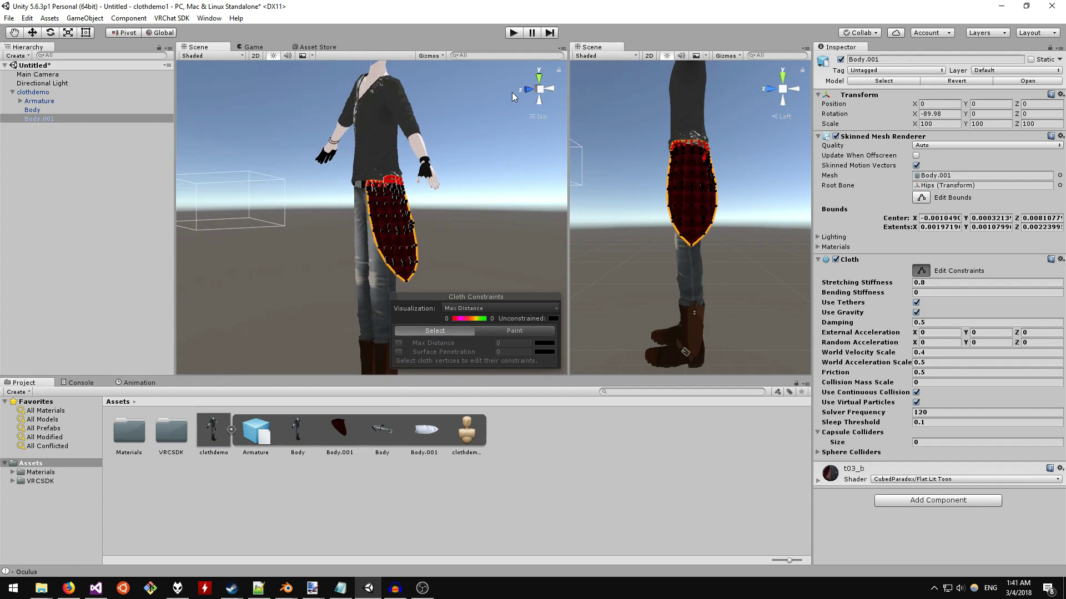
click(526, 89)
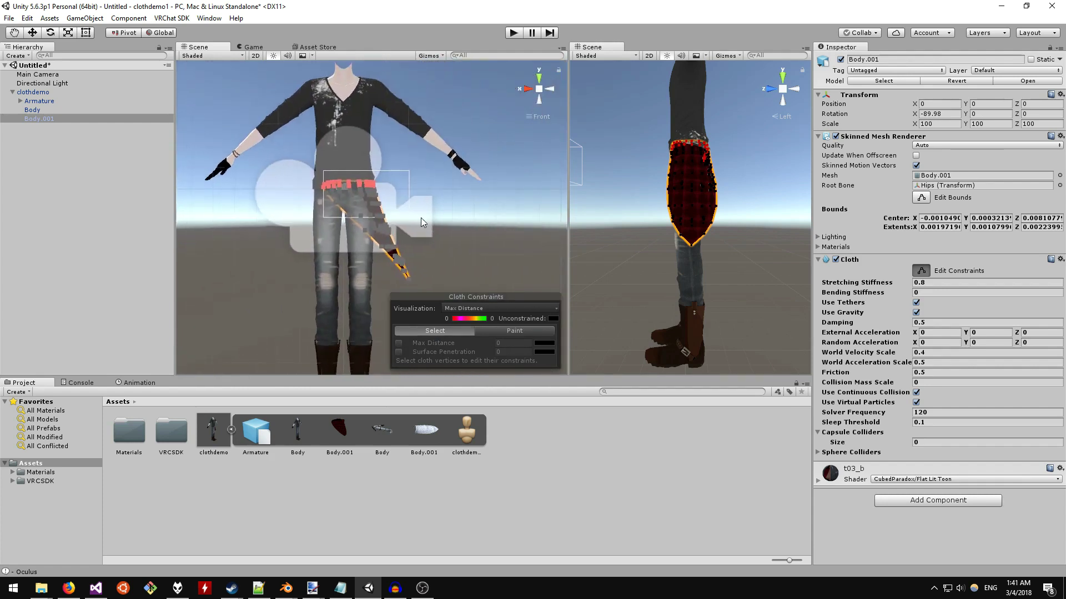
middle_drag(447, 196, 403, 203)
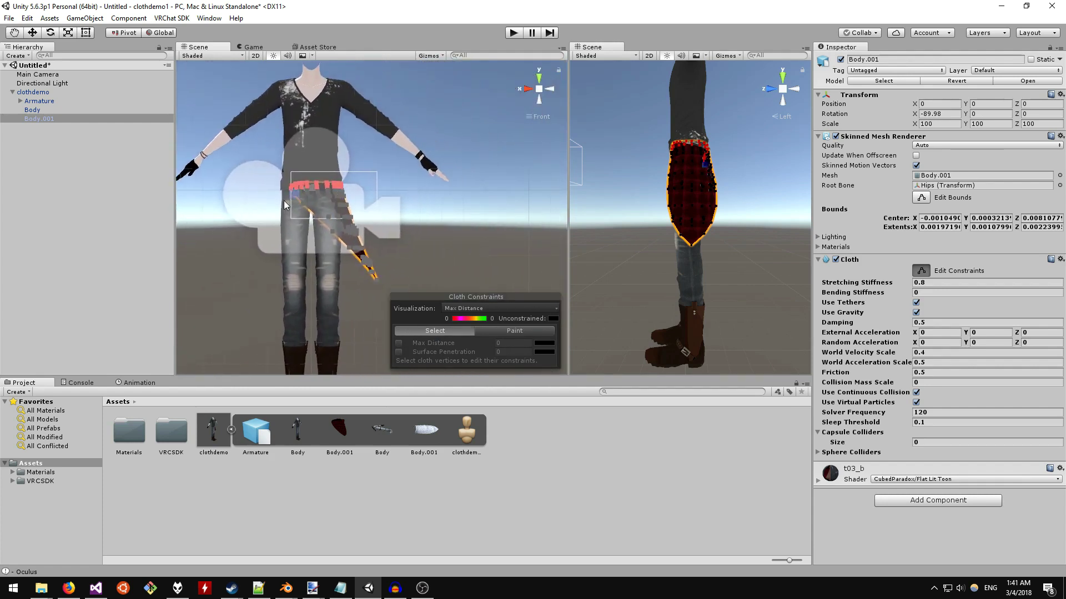
click(341, 199)
click(340, 204)
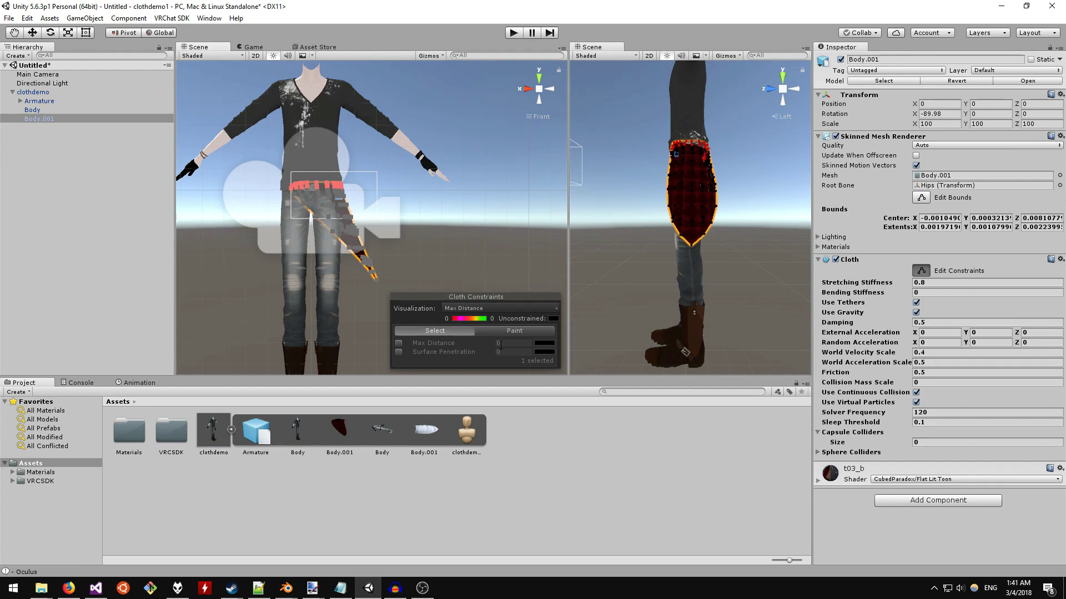
click(340, 208)
Run the scene, rotate the Left leg bone to test how the cloth reacts to it, and stop the scene
click(513, 32)
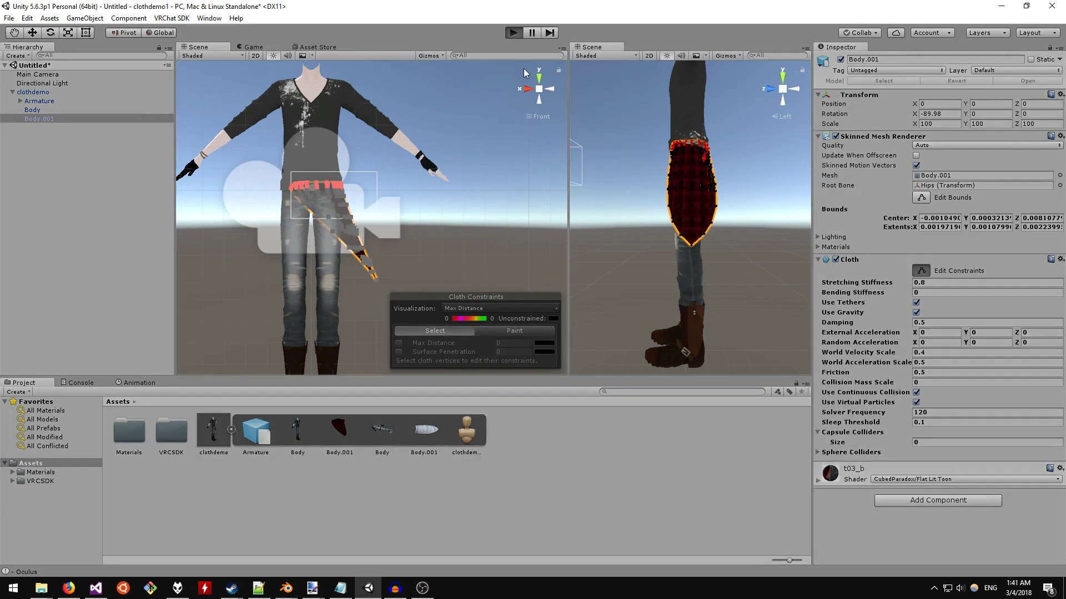
click(198, 47)
click(377, 168)
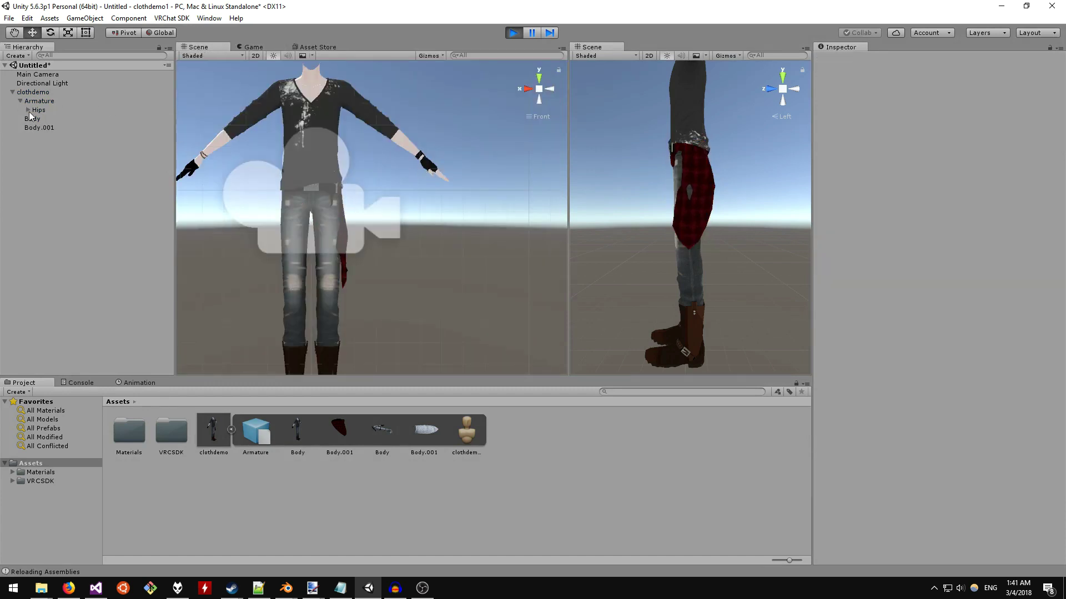
click(28, 110)
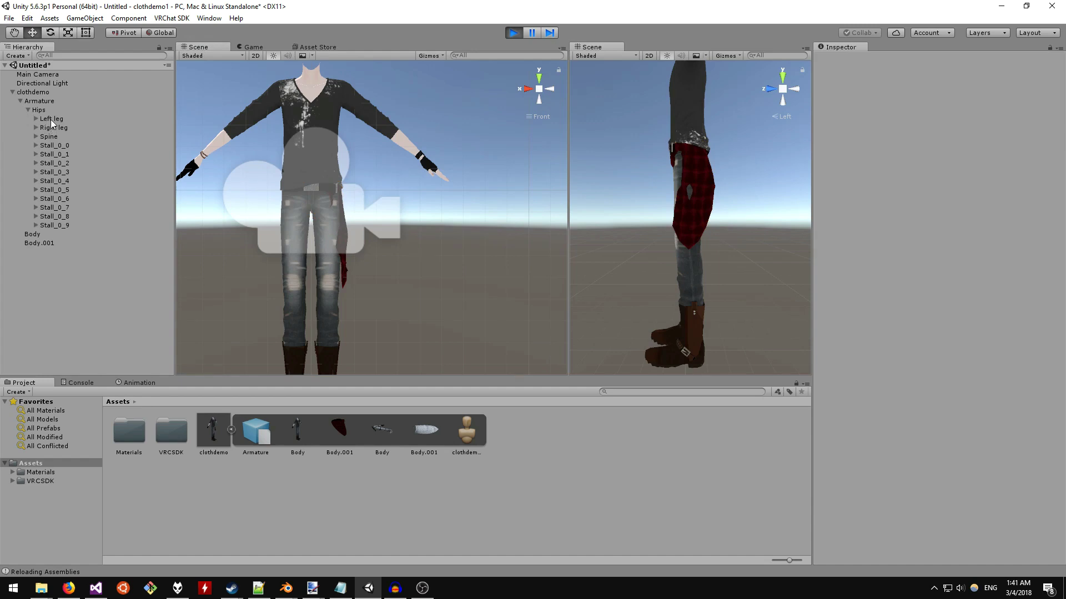
click(51, 119)
click(51, 33)
mouse_move(339, 251)
mouse_down()
mouse_move(378, 241)
mouse_move(335, 232)
mouse_up()
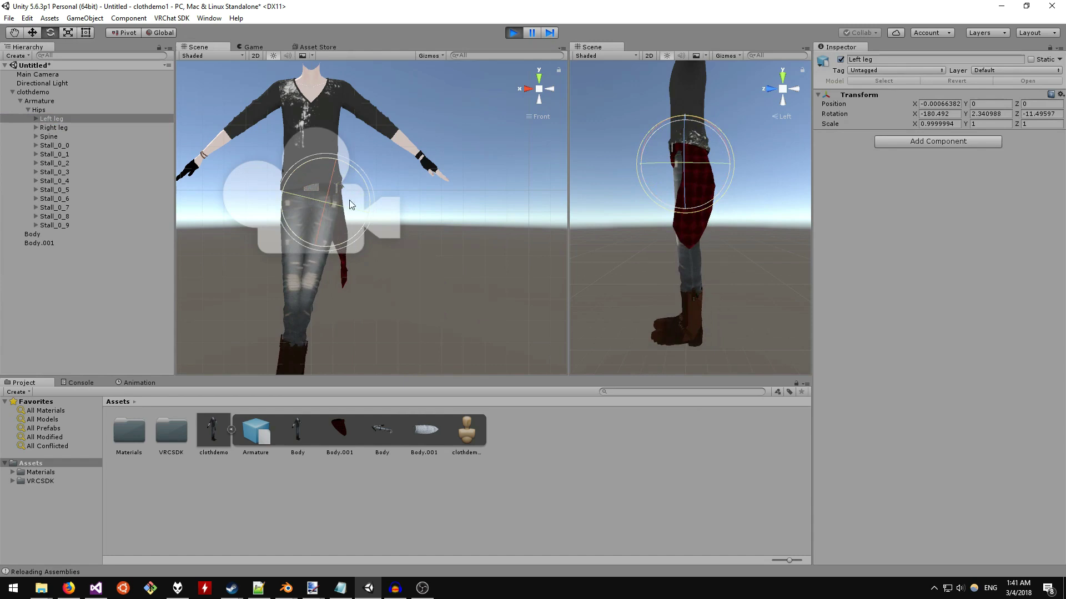
click(513, 34)
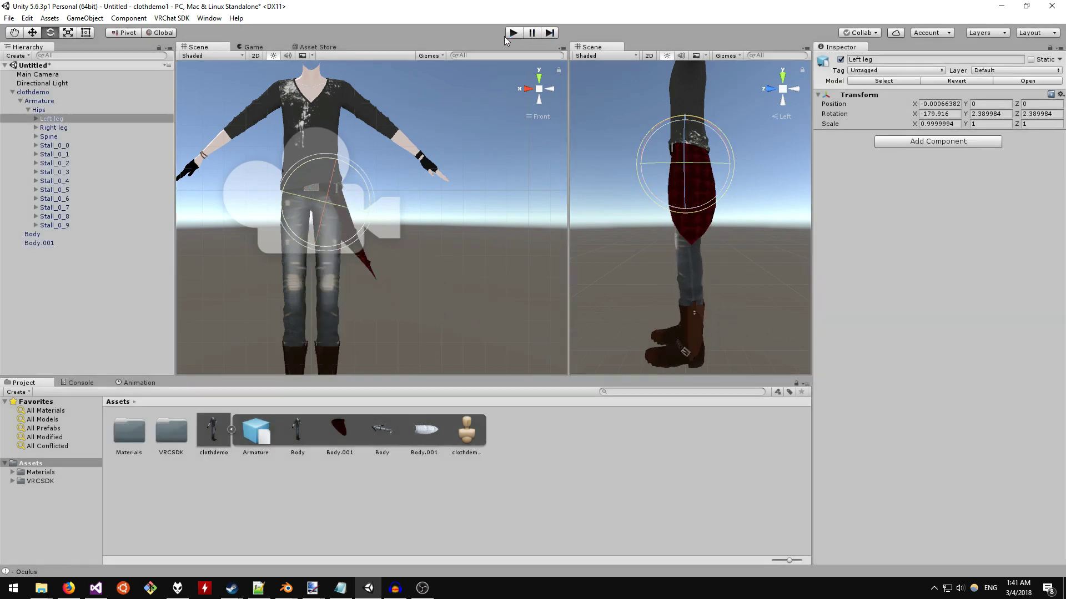
Create an empty child object under the Left leg bone and name it "Left leg cap"
click(35, 118)
right_click(56, 119)
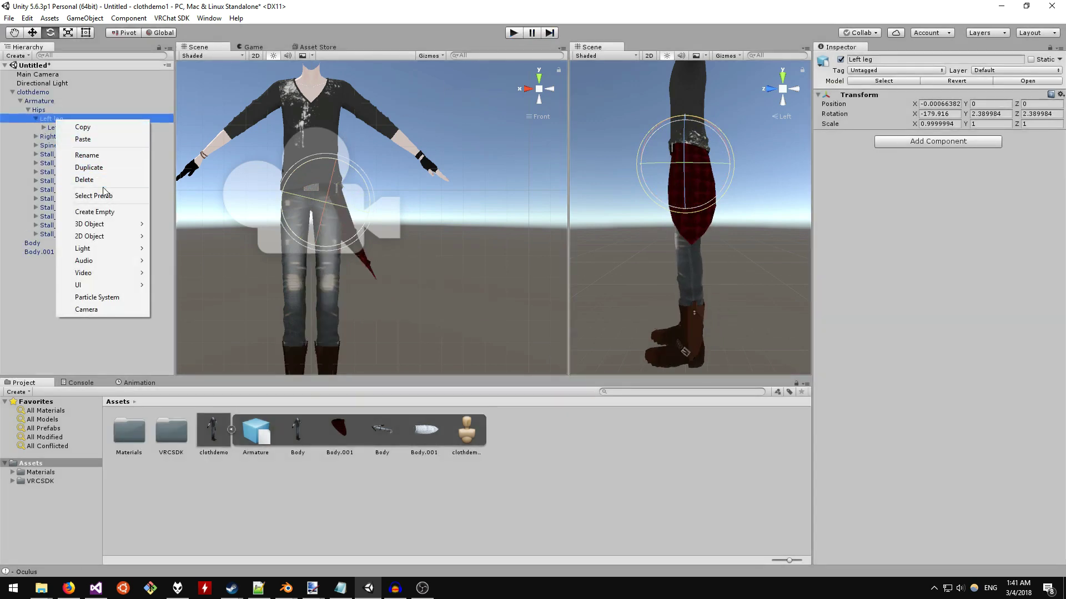
click(103, 212)
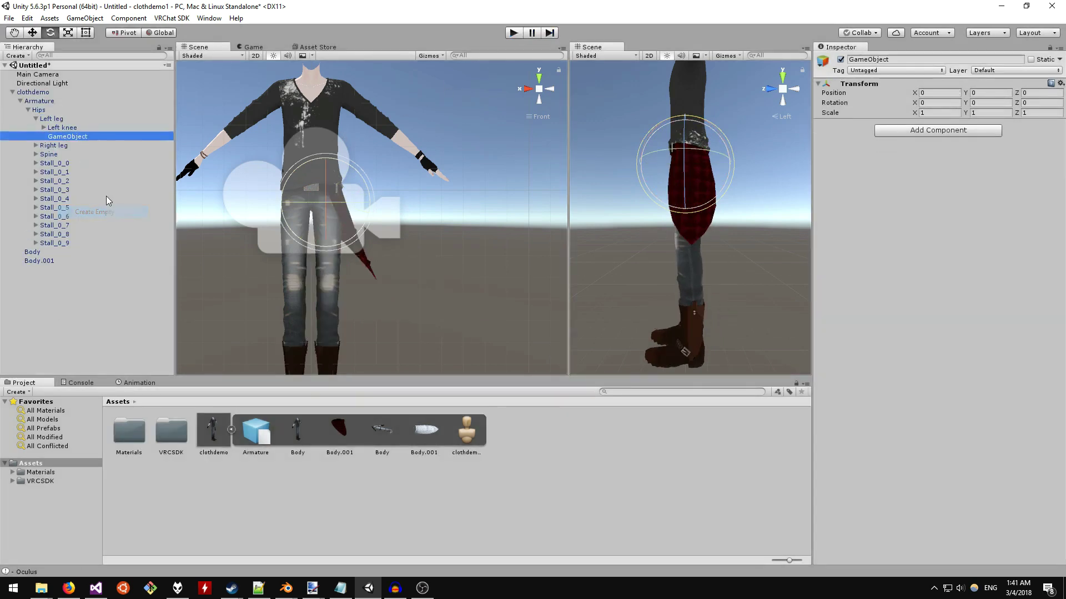
double_click(72, 135)
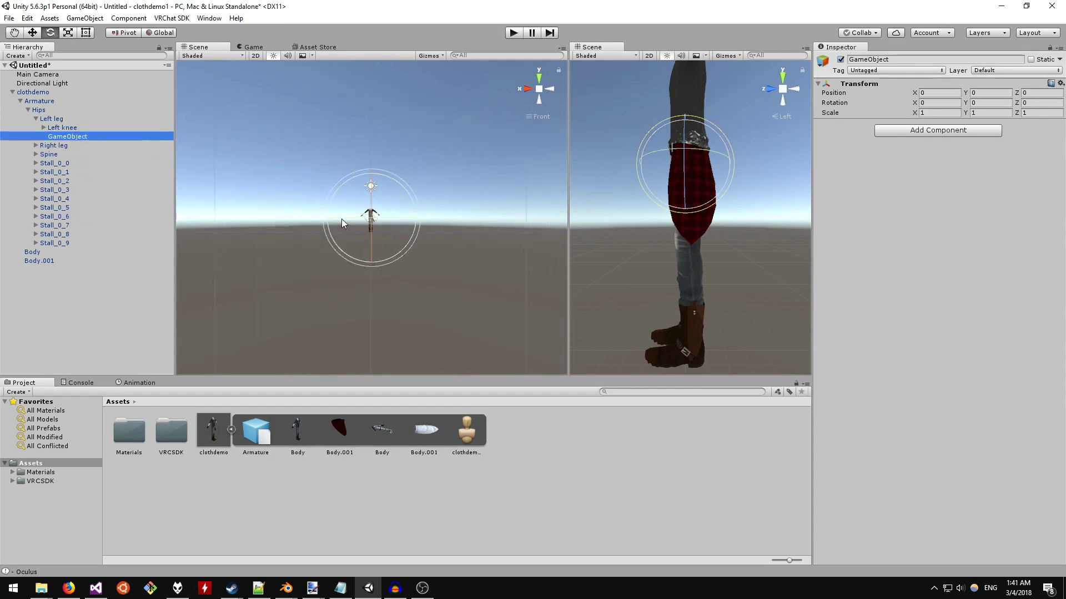
scroll(352, 215, up, 5)
scroll(359, 236, up, 5)
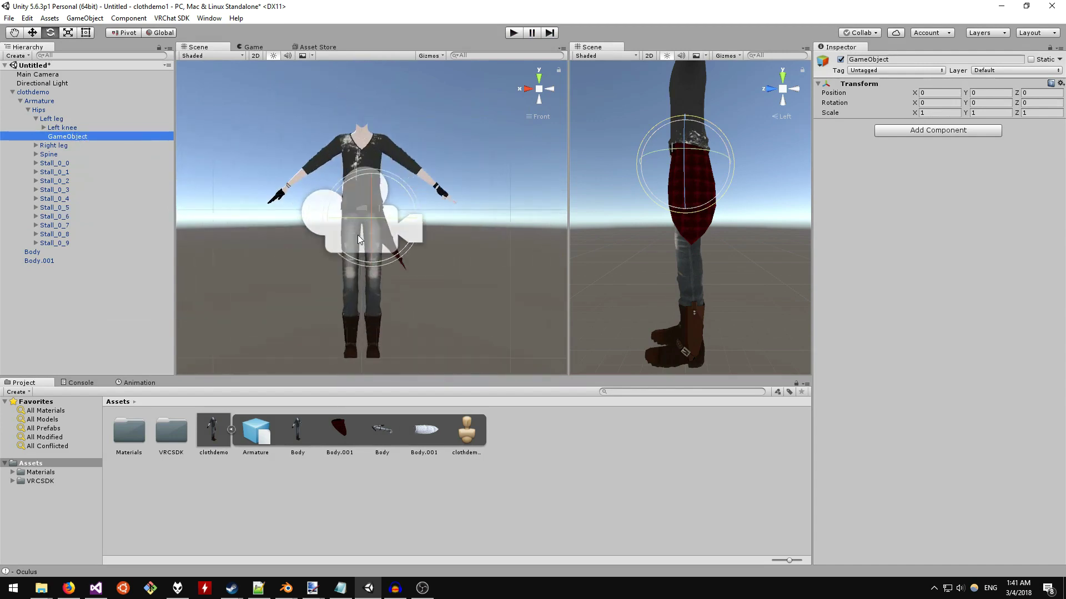
click(76, 137)
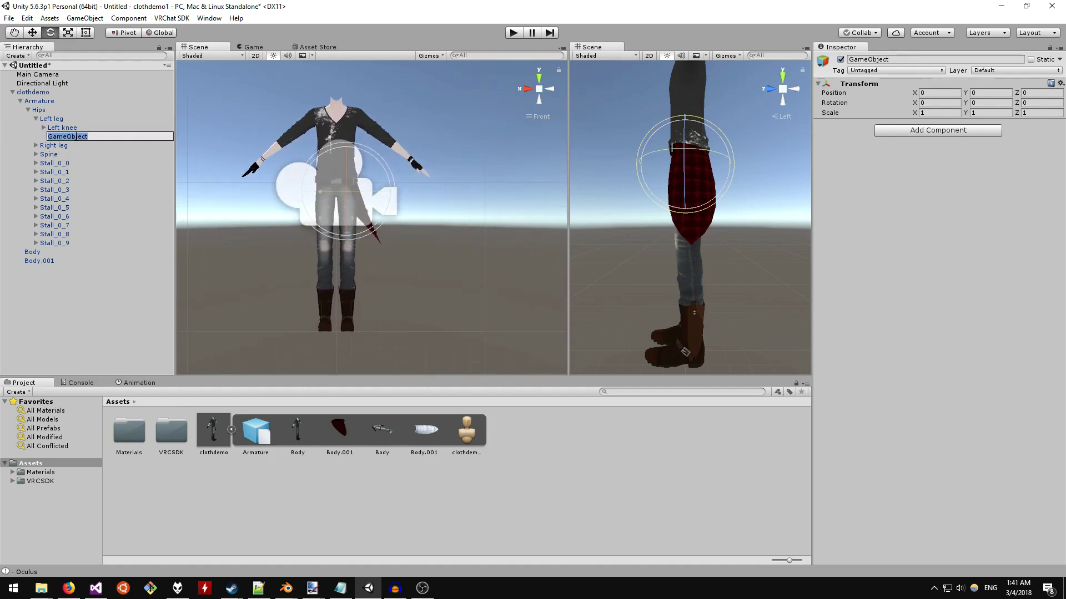
text(Left leg cap)
key(Return)
Add a Capsule Collider to Left leg cap and set its radius to 0.0007
click(944, 130)
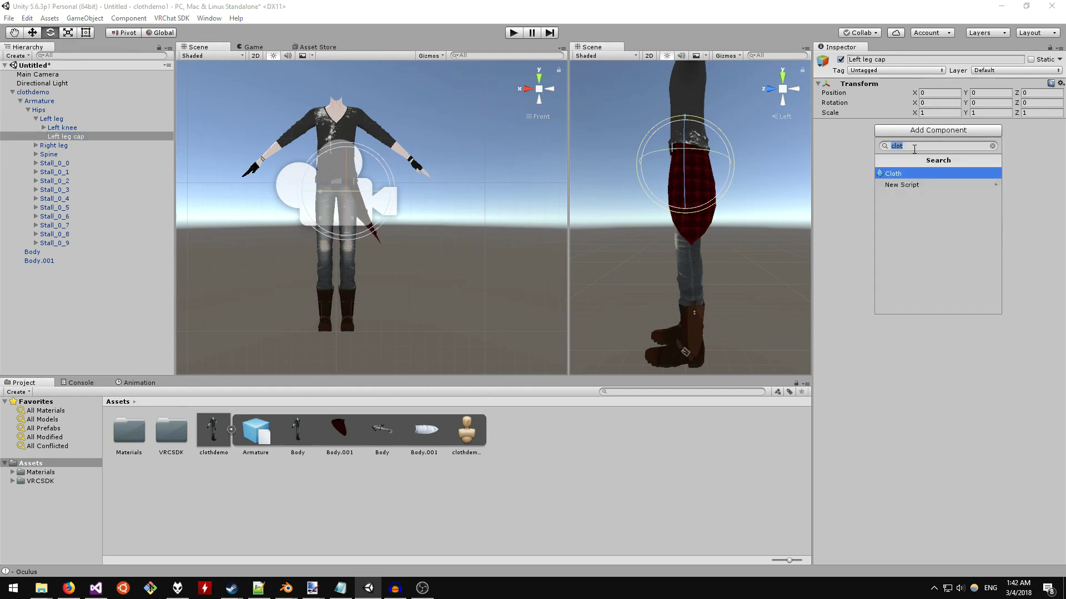
text(capsule)
key(Return)
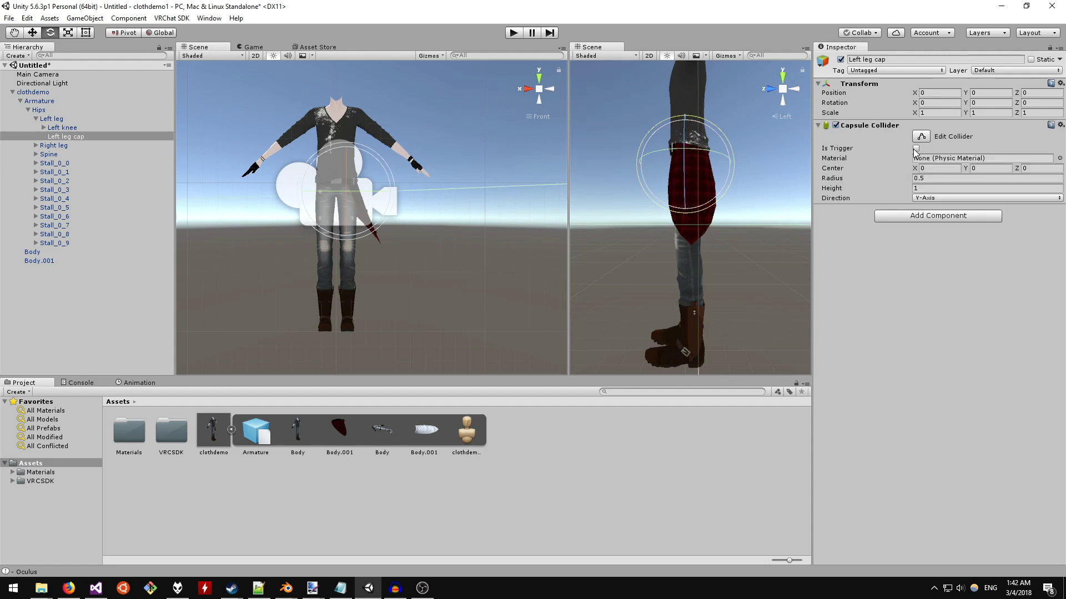
click(919, 178)
text(0.001)
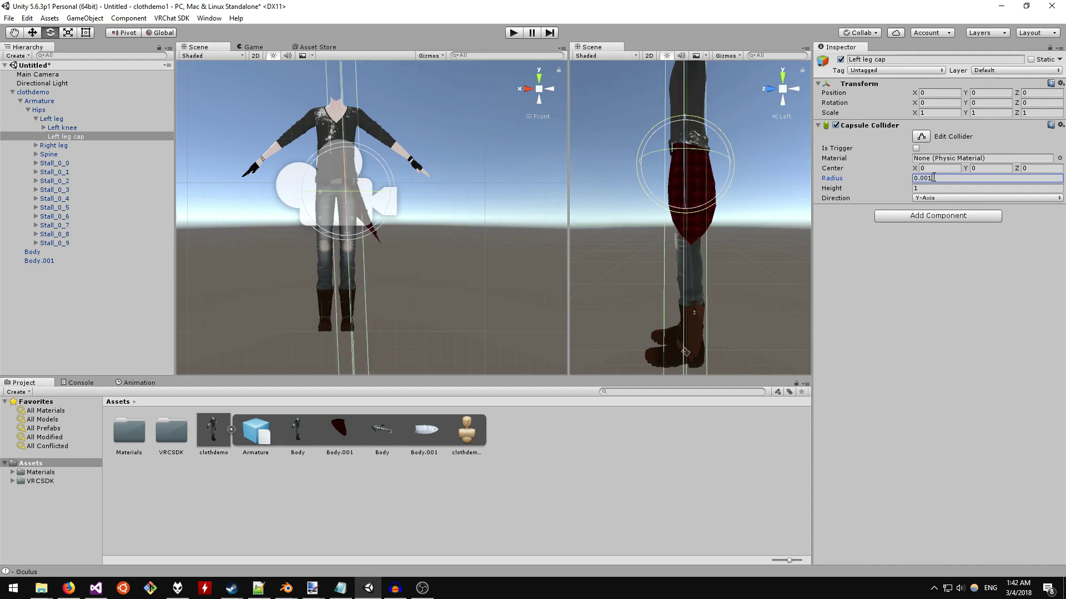
key(BackSpace)
text(08)
key(BackSpace)
text(7)
Set the left leg capsule's height to 0.005 and make it a trigger
key(Tab)
text(0)
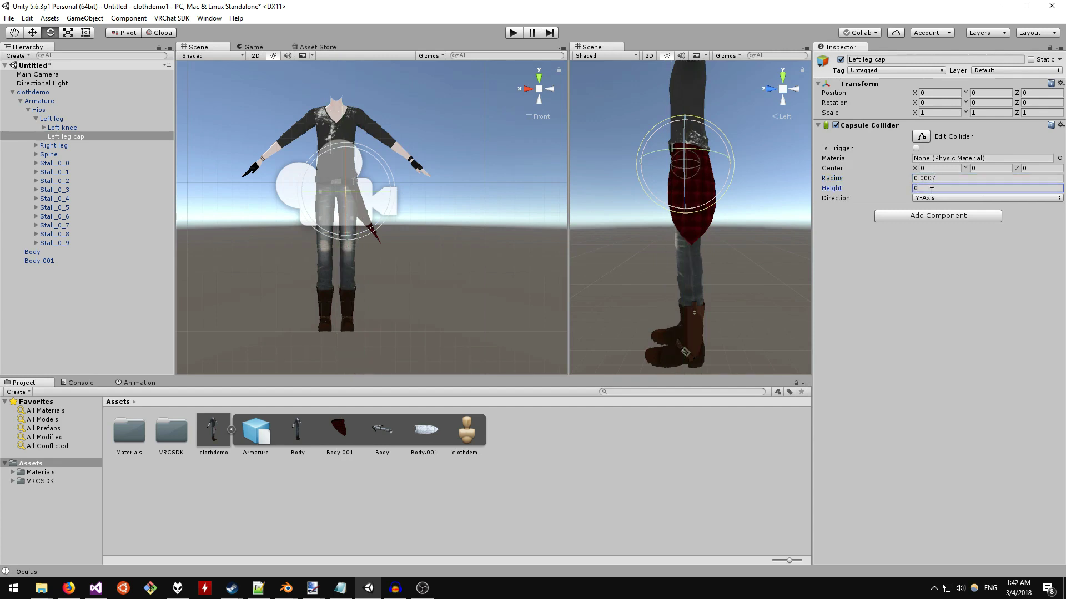
text(.005)
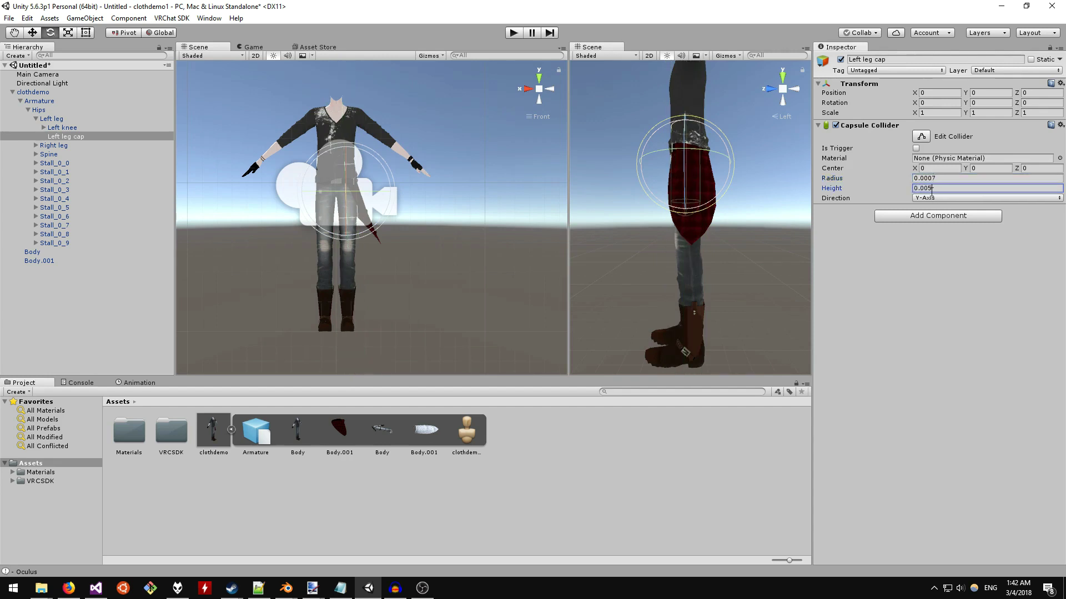
click(888, 150)
click(917, 149)
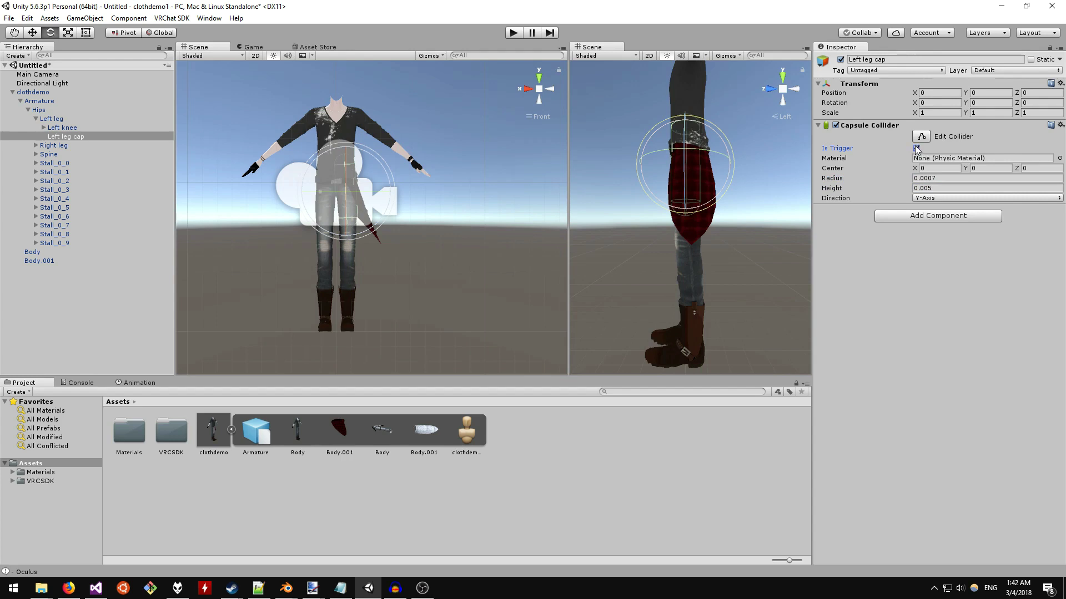
Move Left leg cap down along the left thigh to a local Y position of about 0.0018
scroll(410, 199, up, 2)
scroll(405, 197, up, 3)
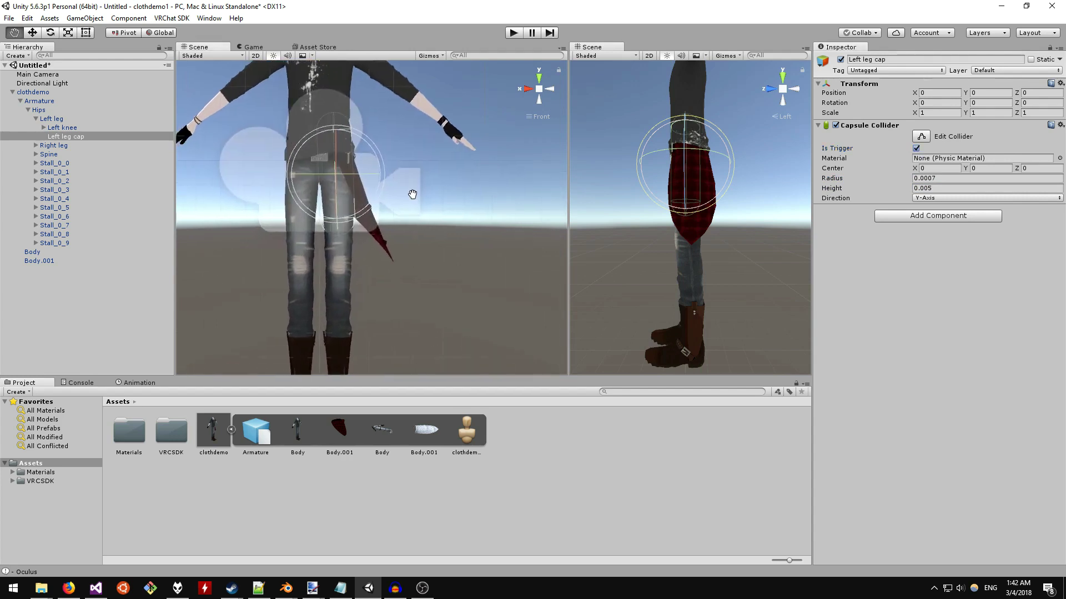
key(w)
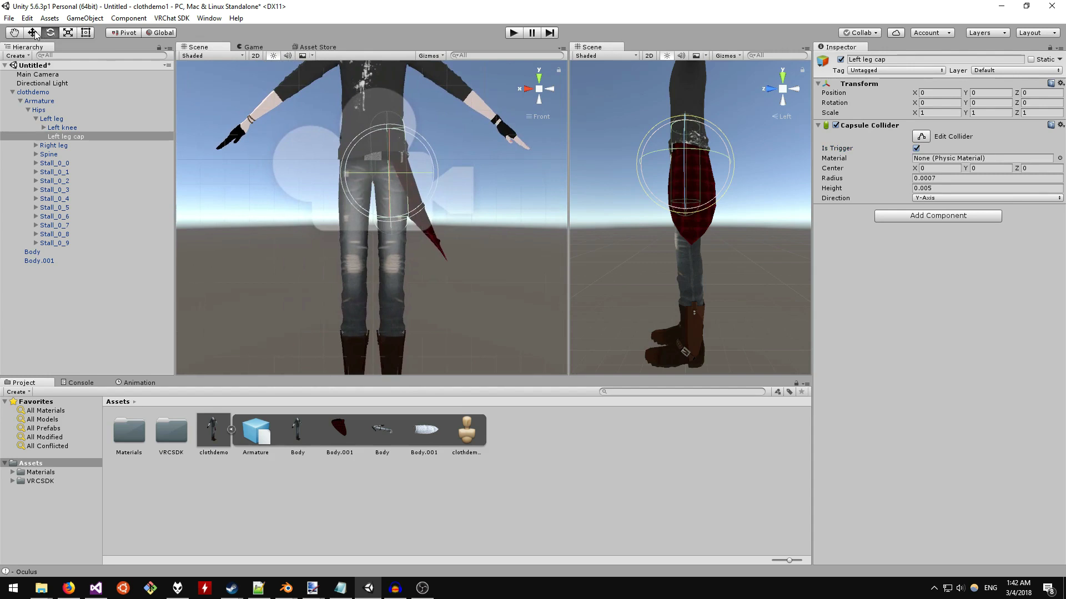
click(385, 164)
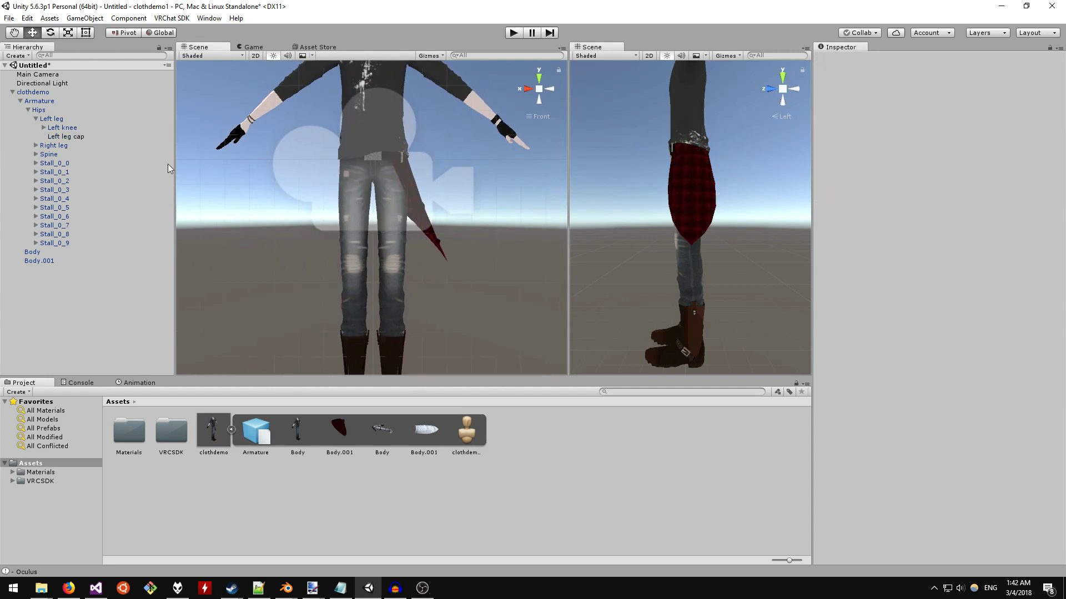
click(128, 135)
drag(393, 148, 393, 189)
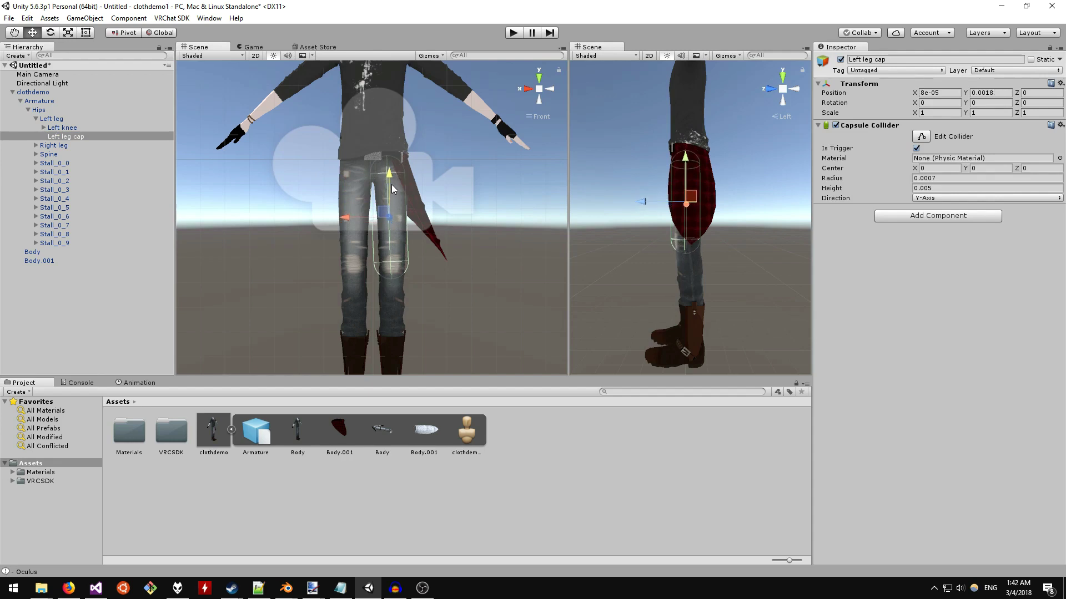
Tilt Left leg cap about -2.4 degrees on Z to follow the thigh and shift it to about X 4e-05, Z 0.00013
key(e)
drag(432, 195, 434, 199)
key(w)
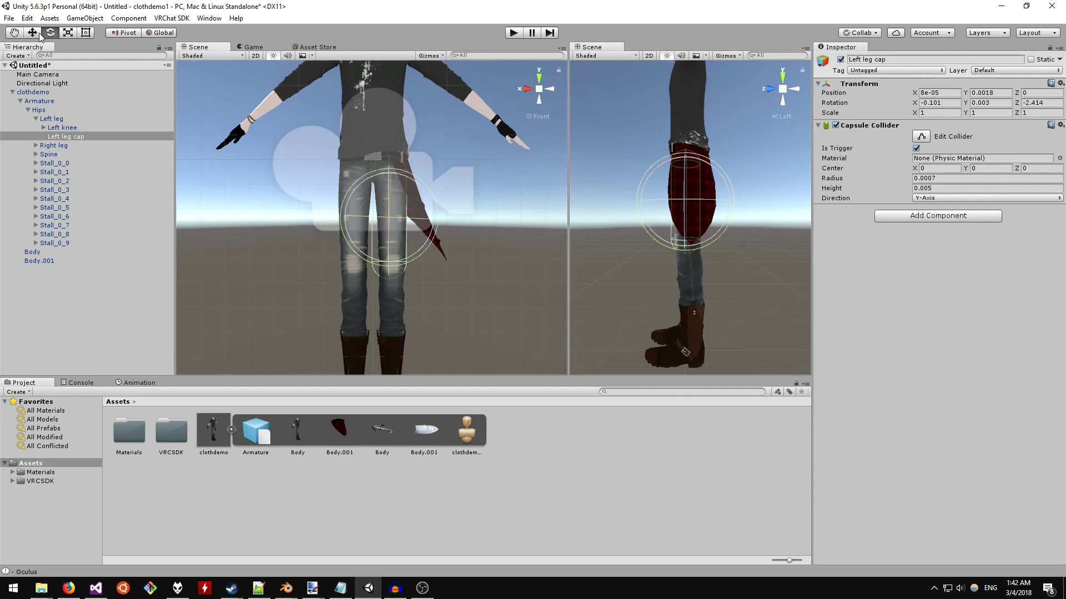
drag(351, 215, 352, 215)
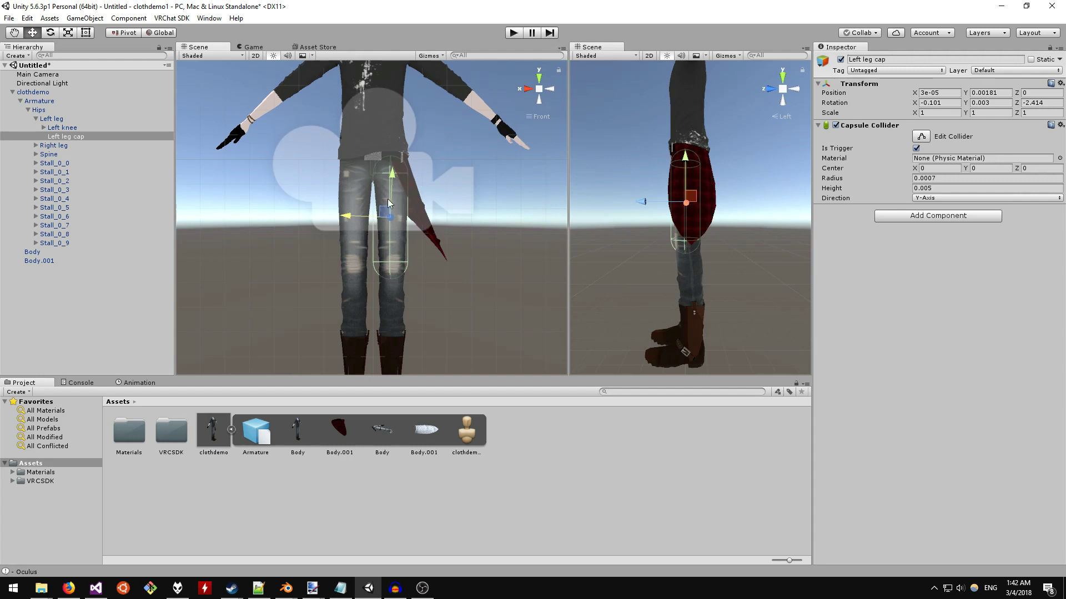
middle_drag(424, 198, 418, 201)
drag(647, 202, 651, 203)
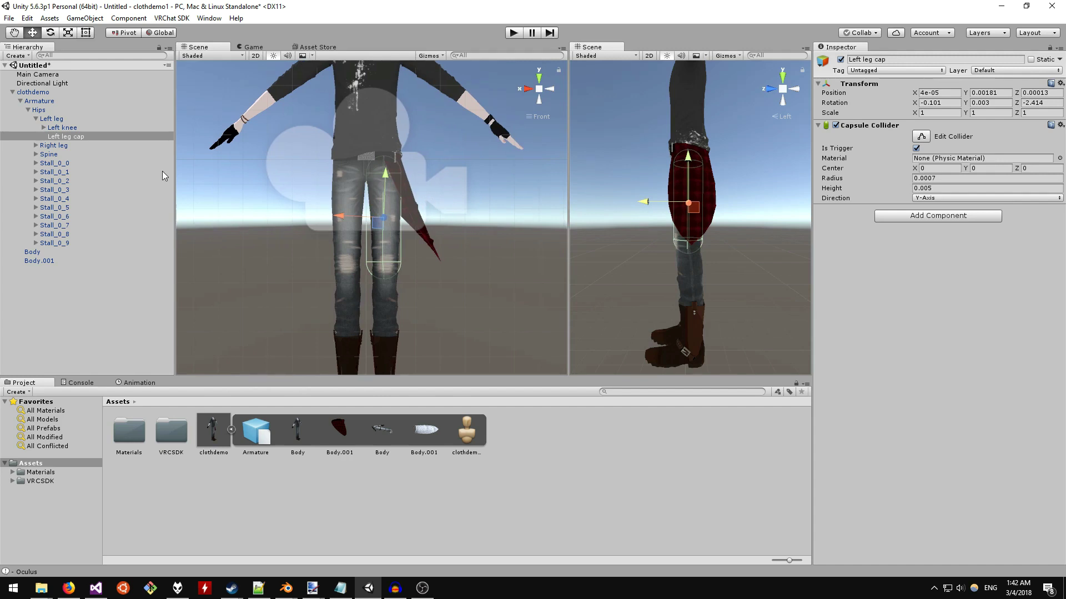
Create an empty child object under the Hips bone and name it "Hips cap"
click(49, 94)
click(48, 102)
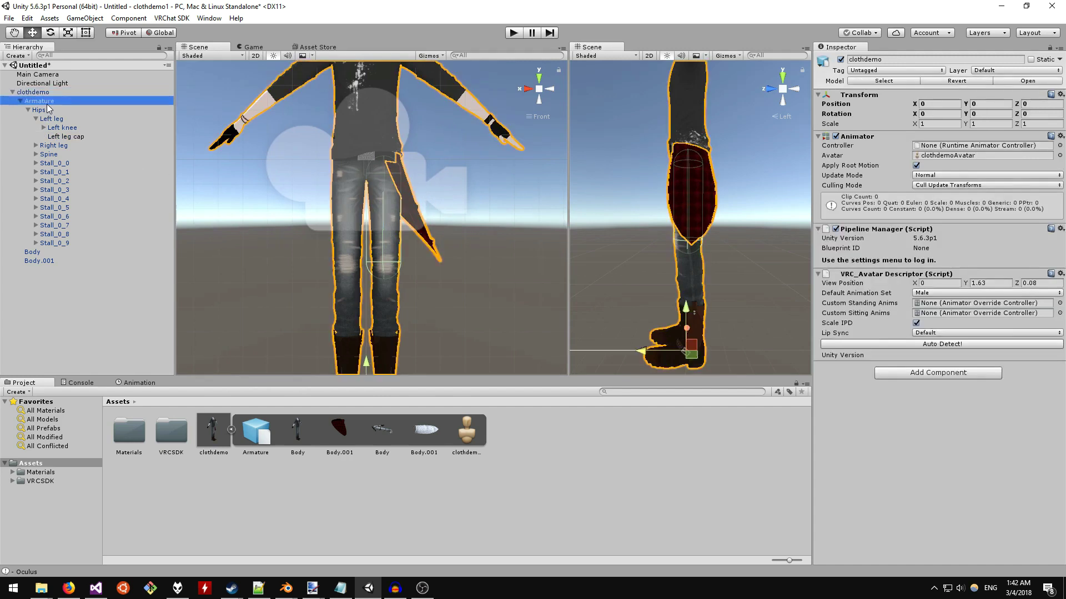
click(52, 111)
right_click(52, 111)
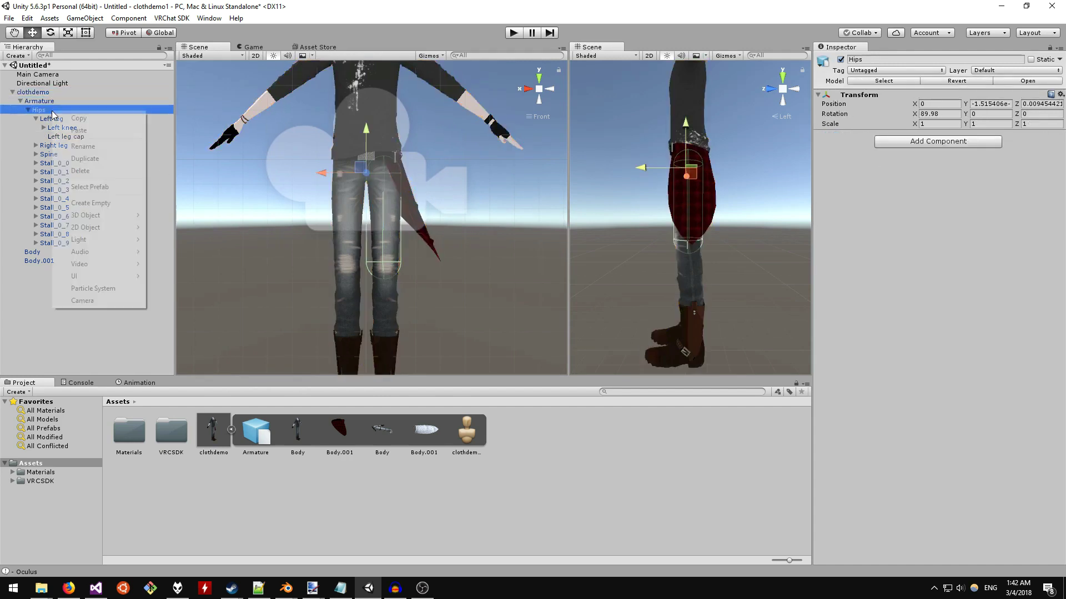
click(102, 204)
click(74, 253)
text(Hips cap)
key(Return)
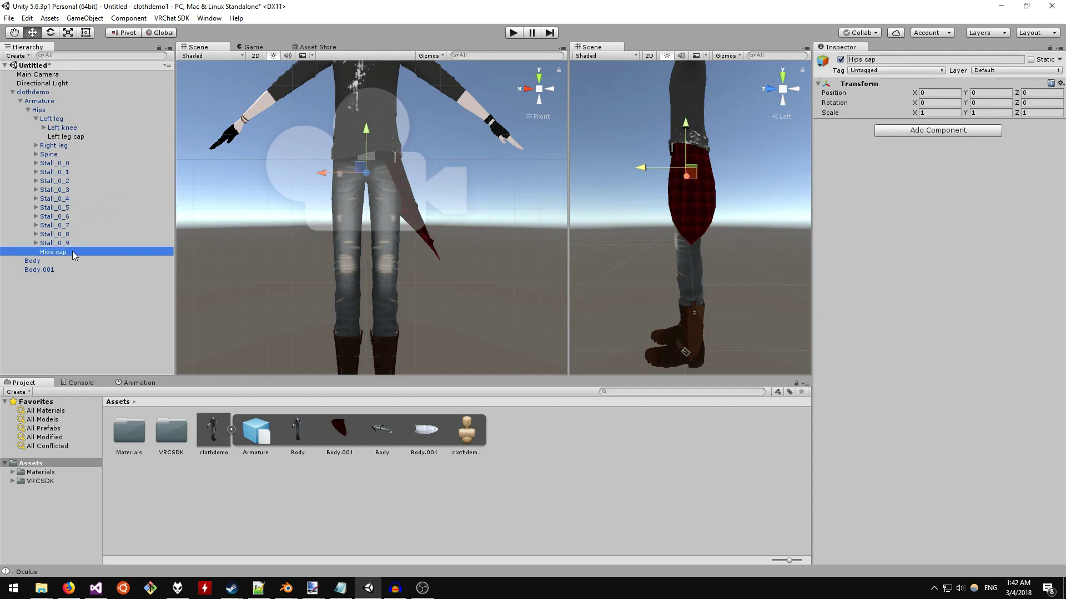
Add a Capsule Collider to Hips cap as a trigger, with radius 0.001 and height 0.003
click(917, 131)
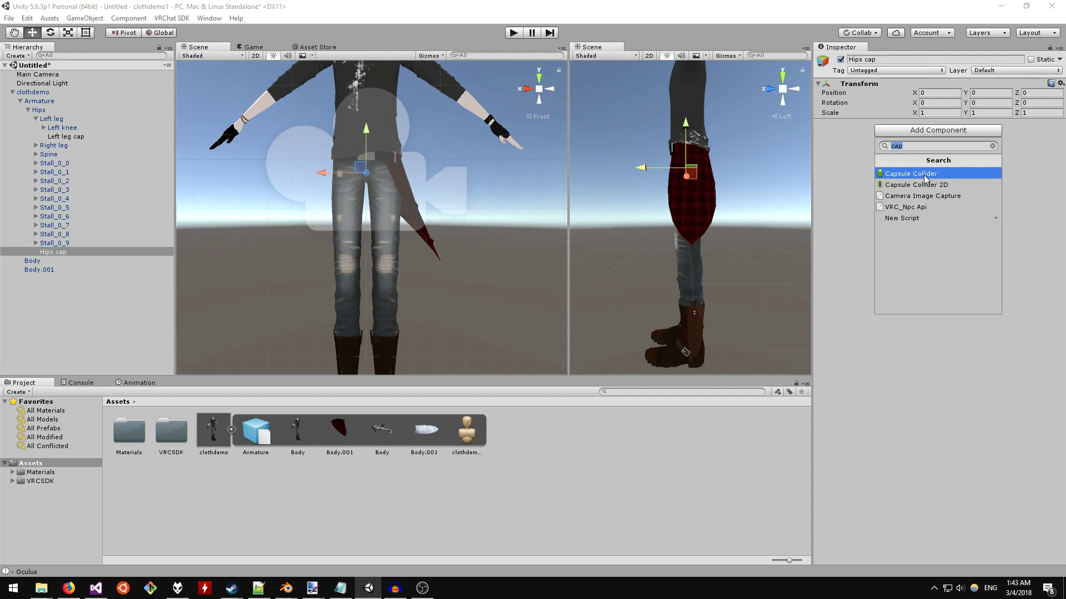
click(927, 176)
click(916, 148)
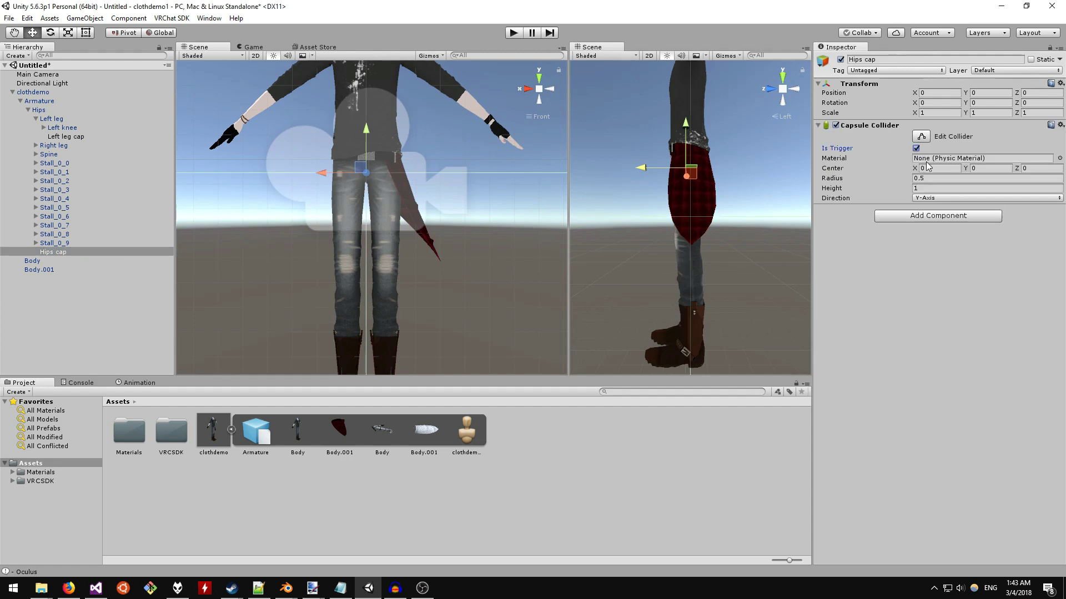
click(947, 180)
text(0.001)
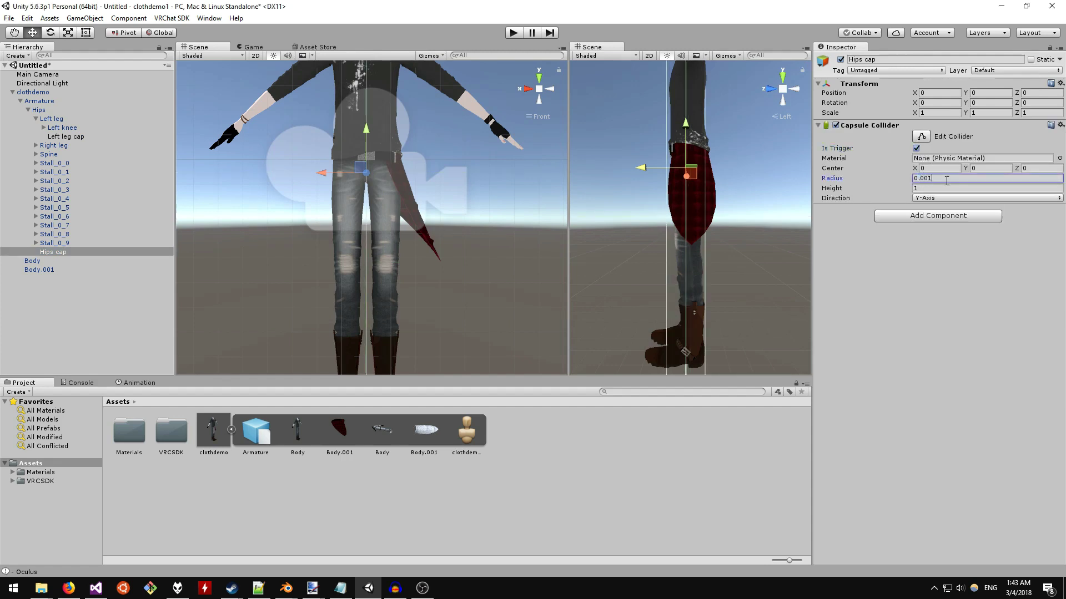
key(Tab)
text(0.003)
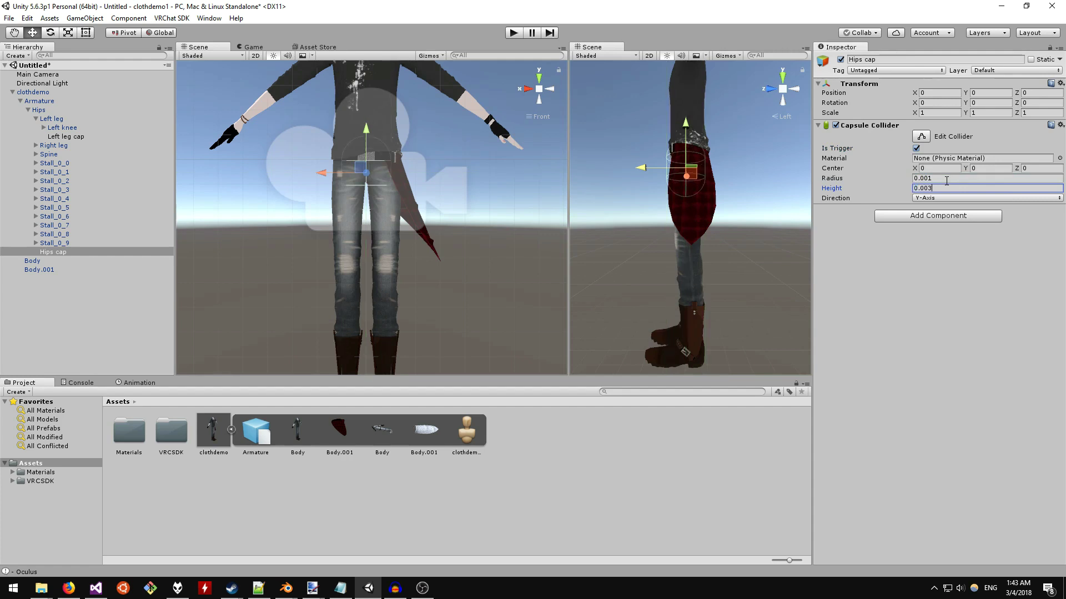
Align the Hips cap capsule along the X-Axis and move the object to about Y 0.00014, Z -0.00026
click(954, 197)
click(932, 210)
drag(642, 168, 691, 142)
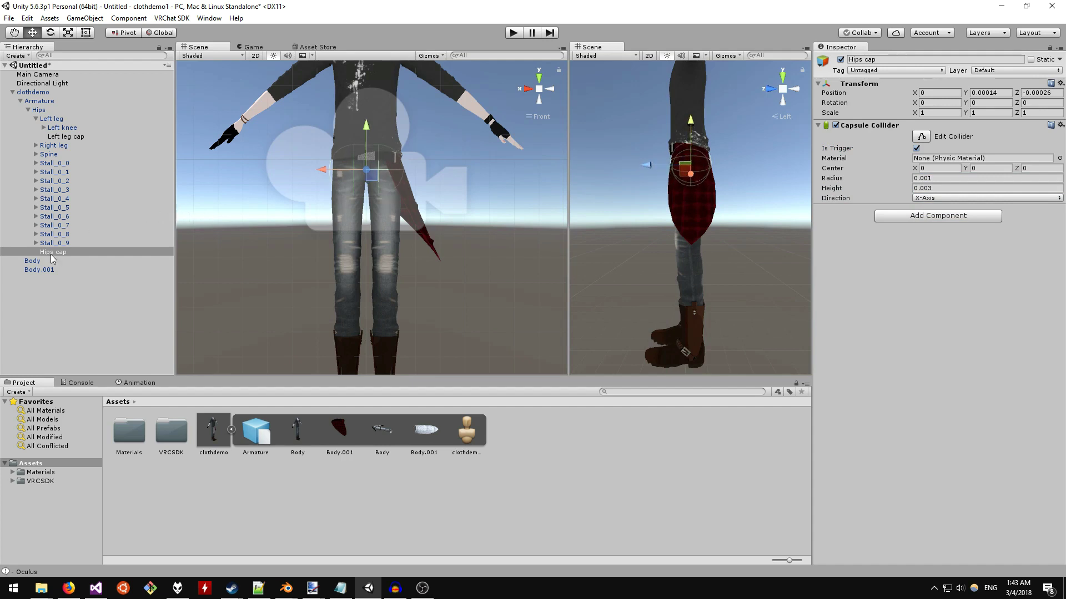
Give the Cloth component on Body.001 two capsule colliders: Hips cap as Element 0 and Left leg cap as Element 1
click(49, 270)
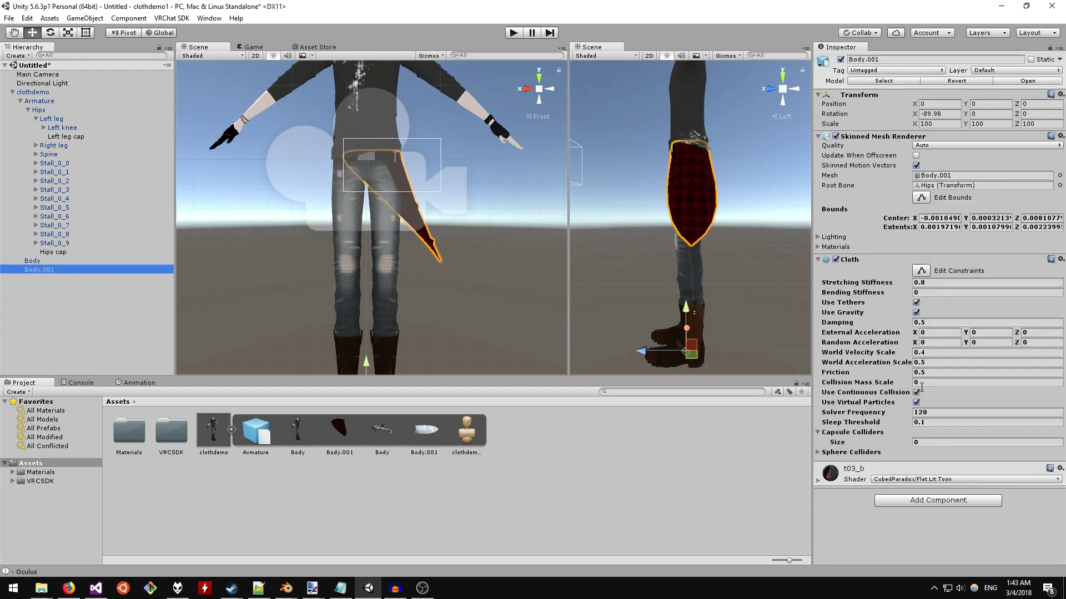
click(916, 443)
text(2)
key(Return)
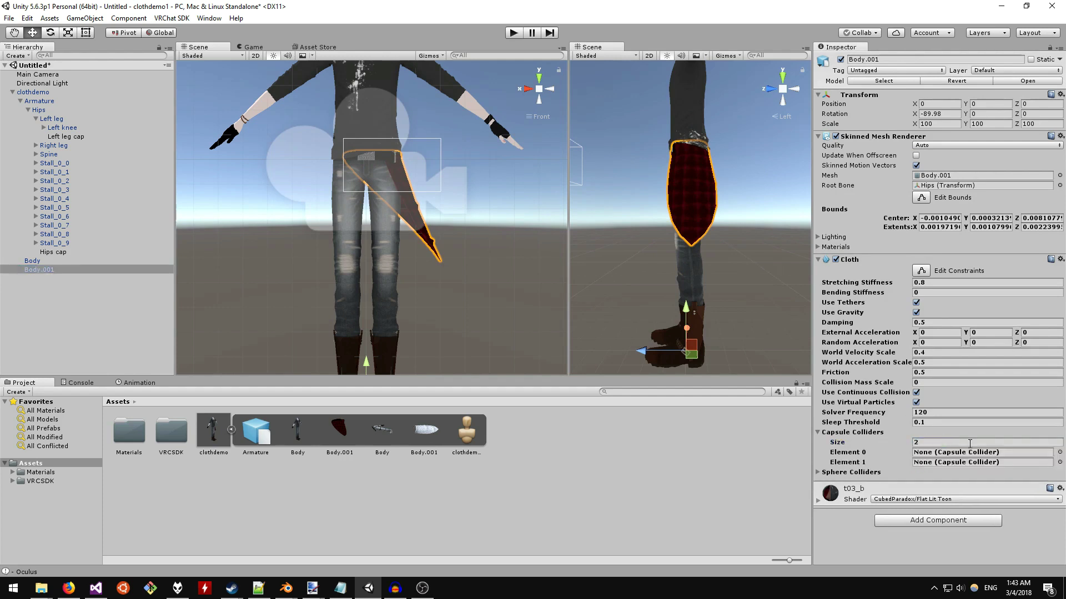
click(1060, 462)
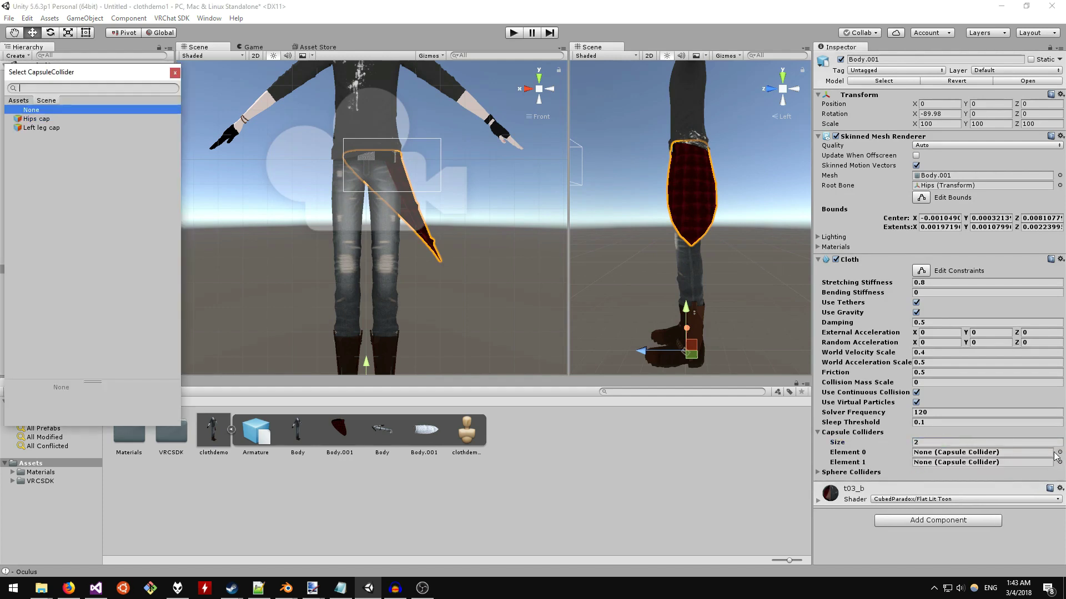
double_click(120, 117)
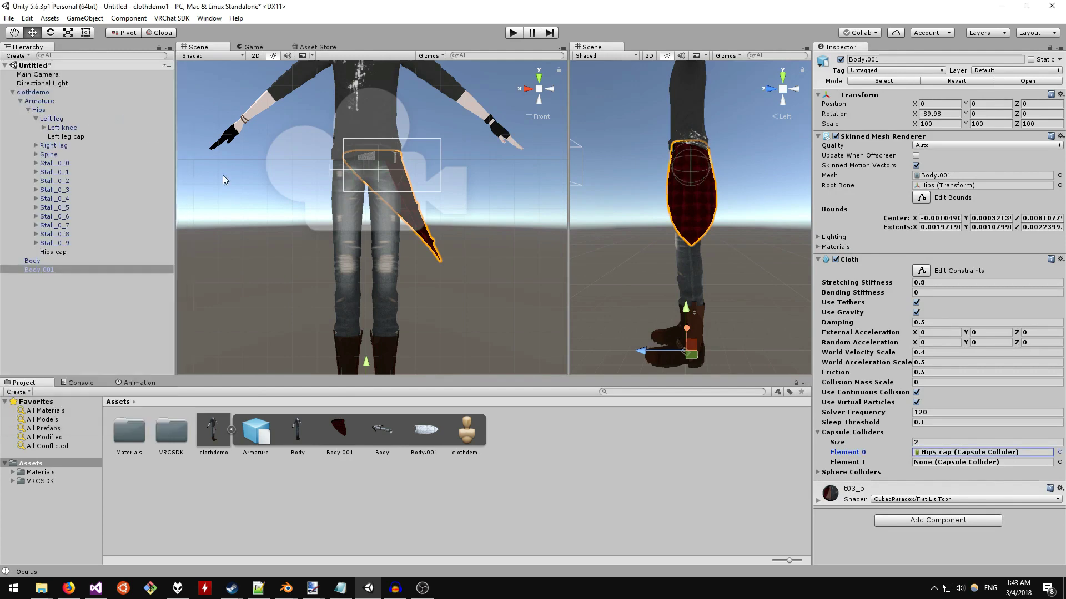
click(1059, 463)
double_click(48, 127)
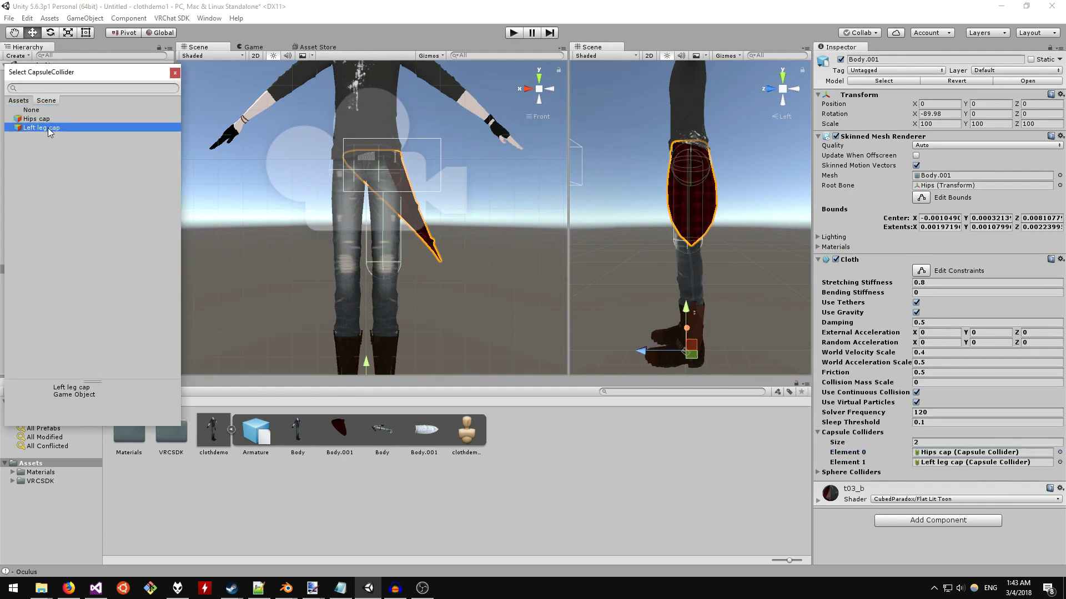
Test the cloth collision in play mode by rotating the Left leg bone in the scene to about -4.8 degrees on Z, and stop playing
click(514, 32)
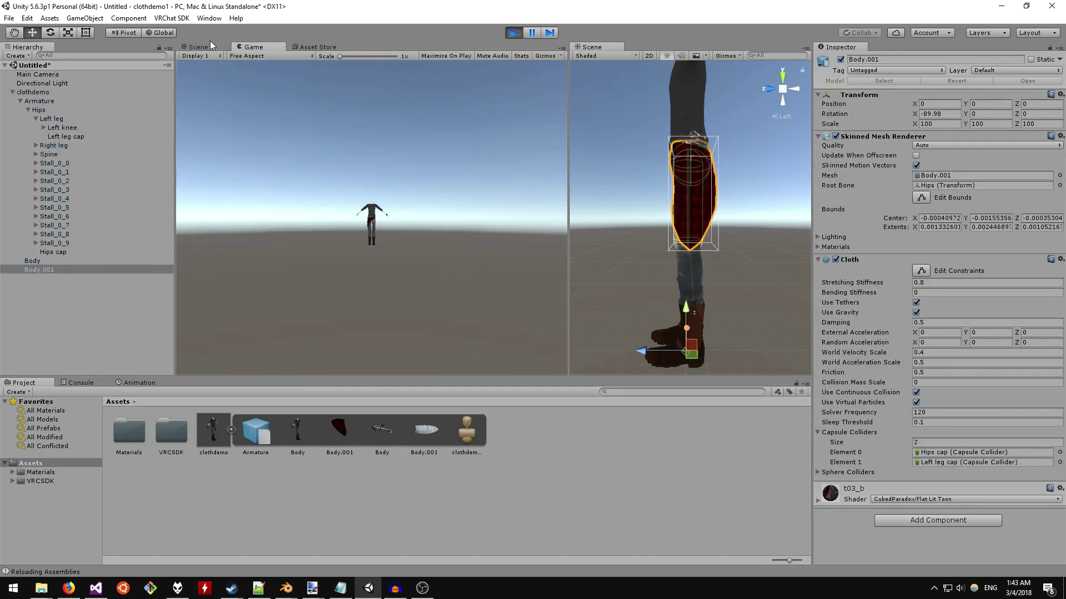
click(209, 44)
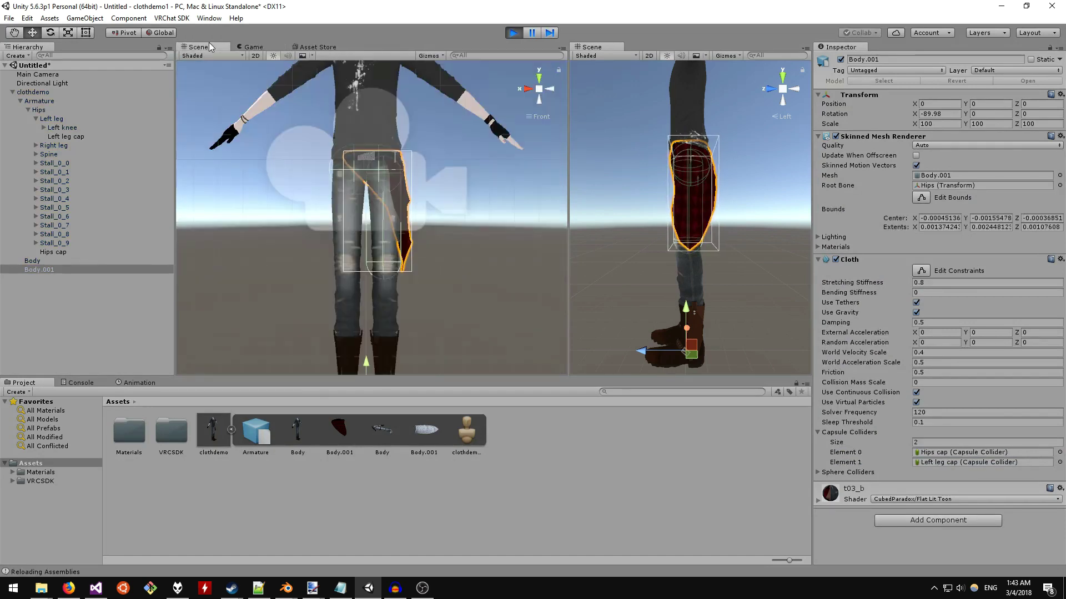
click(98, 118)
click(49, 33)
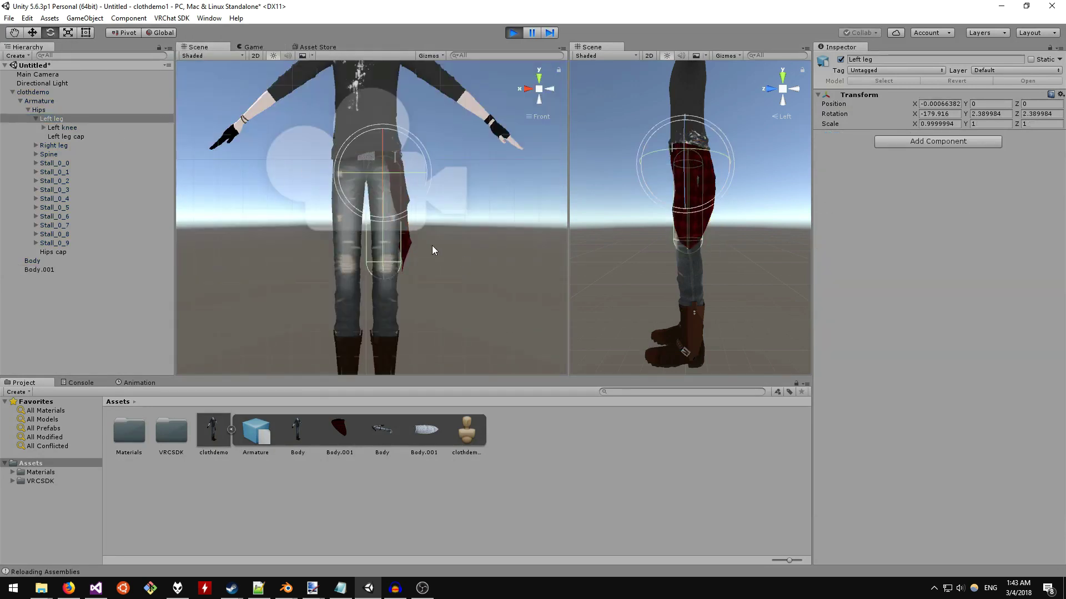
mouse_move(389, 215)
mouse_down()
mouse_move(421, 212)
mouse_move(464, 155)
mouse_move(361, 224)
mouse_move(487, 192)
mouse_move(366, 221)
mouse_move(464, 210)
mouse_move(378, 218)
mouse_up()
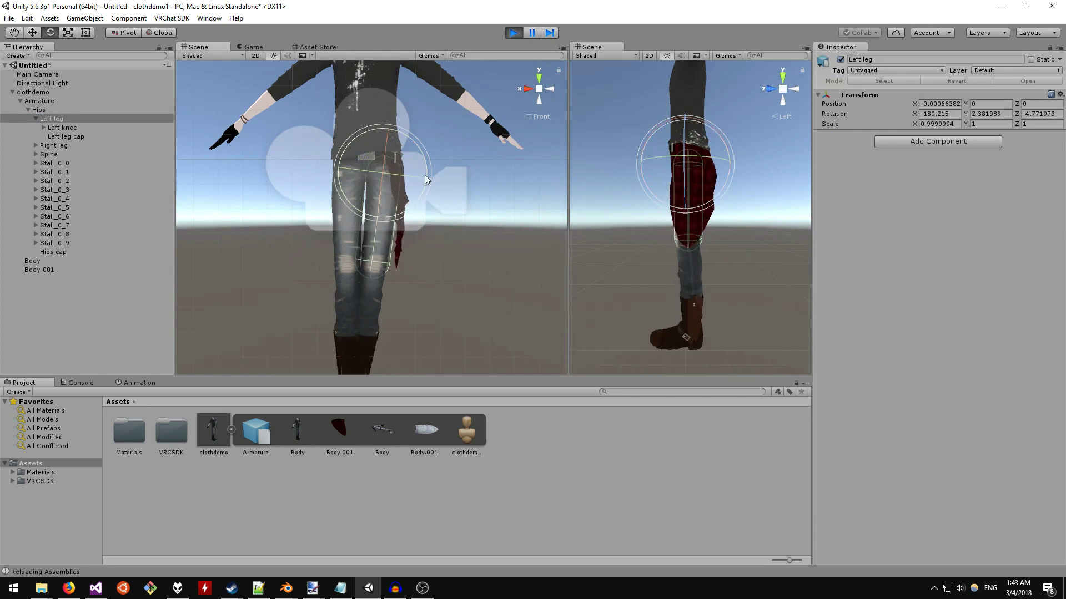
click(512, 32)
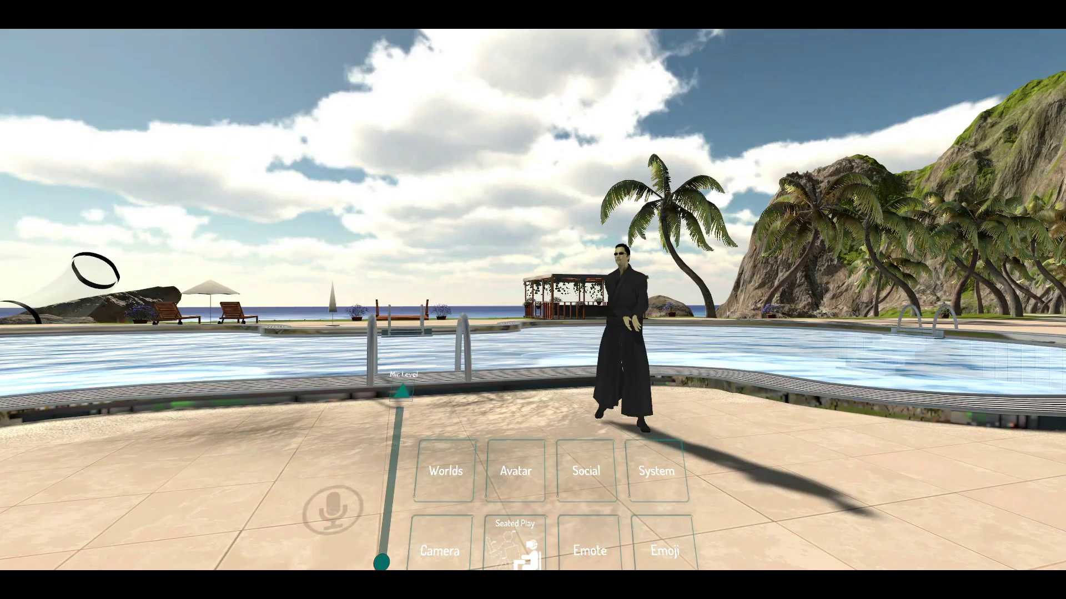